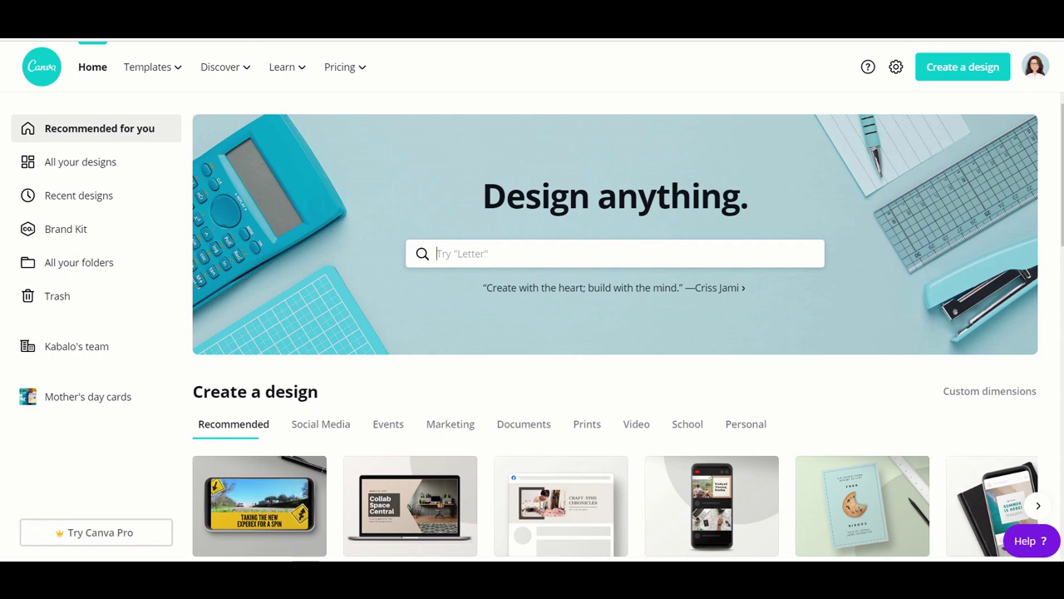
Create a new blank YouTube Intro design and hide the suggested templates.
click(962, 73)
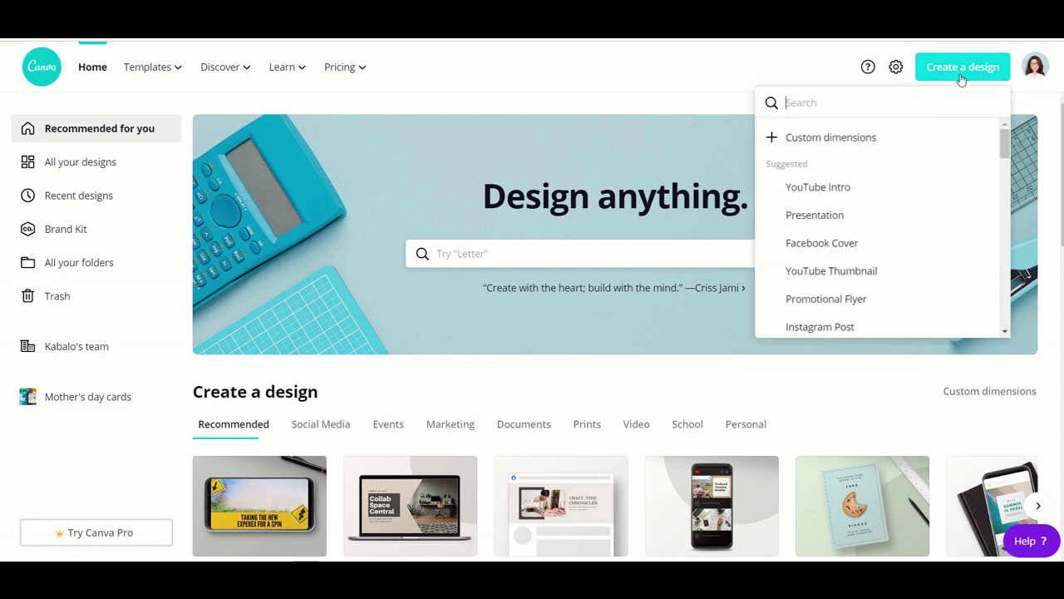
click(827, 195)
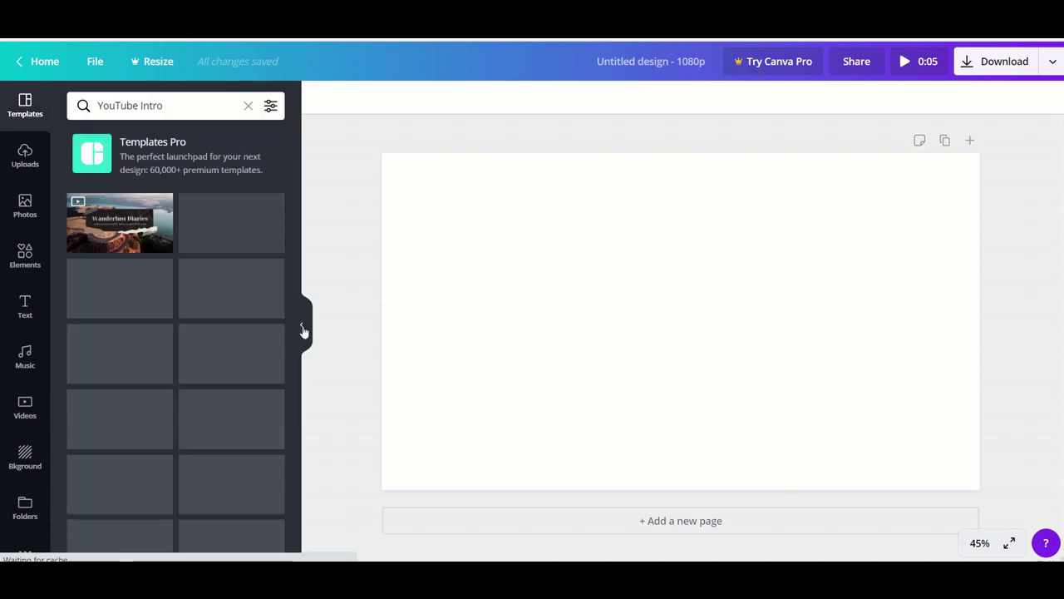
click(301, 326)
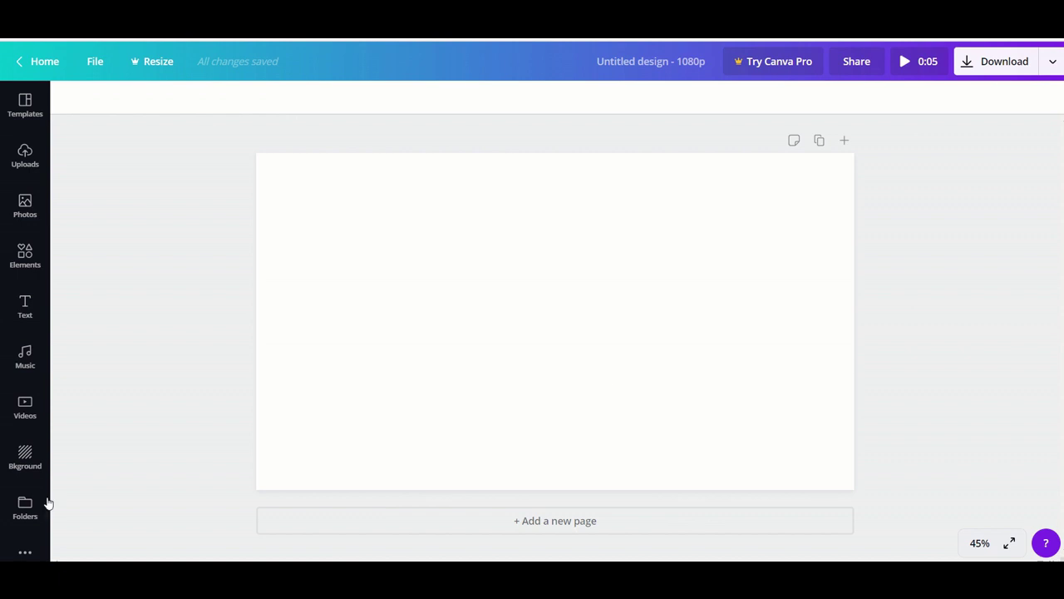
Try the dark charcoal wood-textured image from the background library as the page background.
click(25, 462)
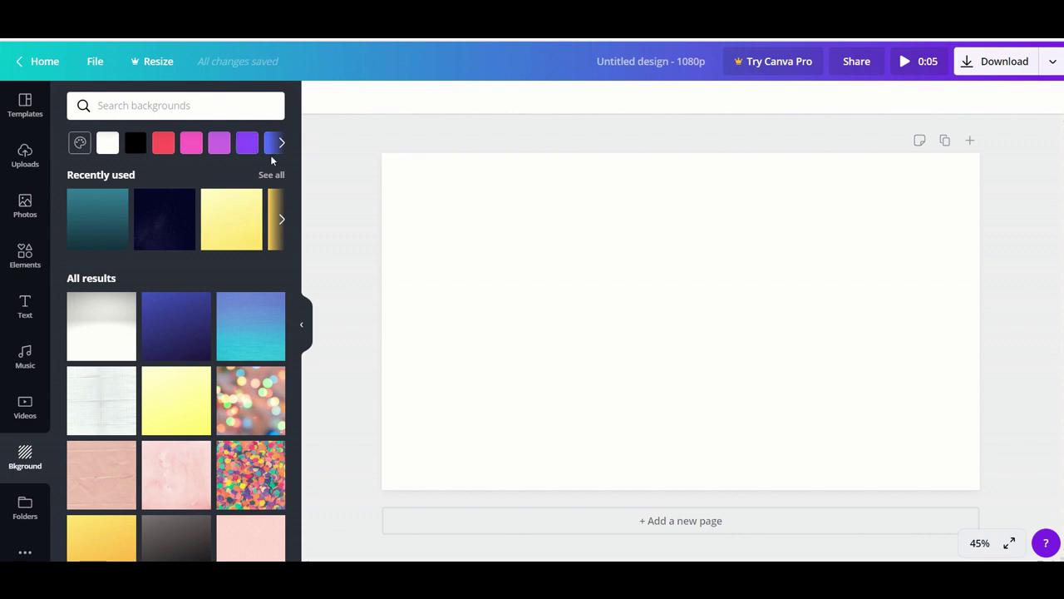
drag(292, 243, 298, 534)
scroll(297, 534, down, 4)
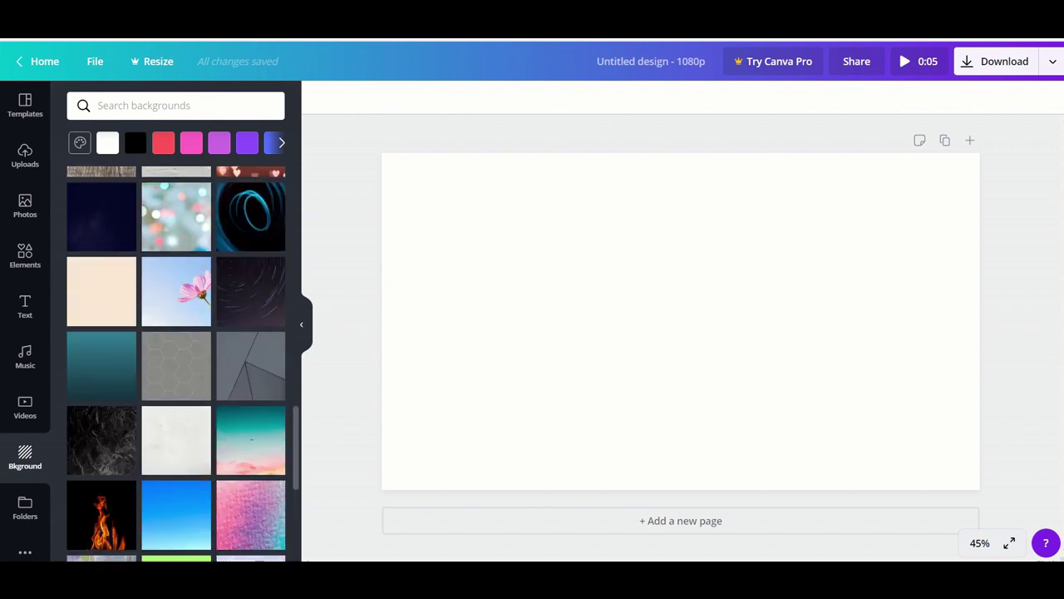
scroll(294, 409, down, 5)
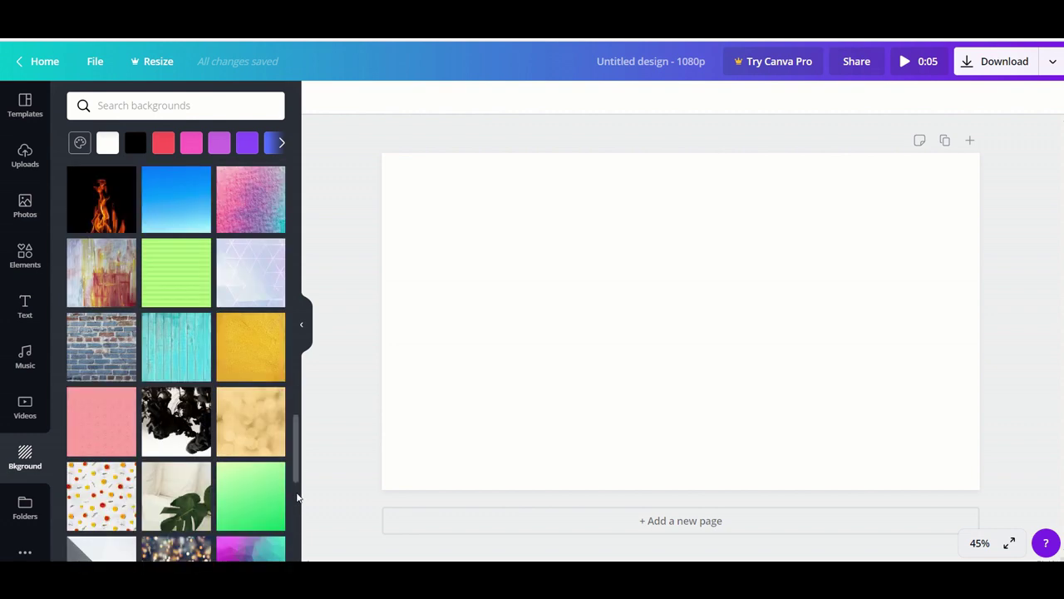
scroll(297, 505, down, 4)
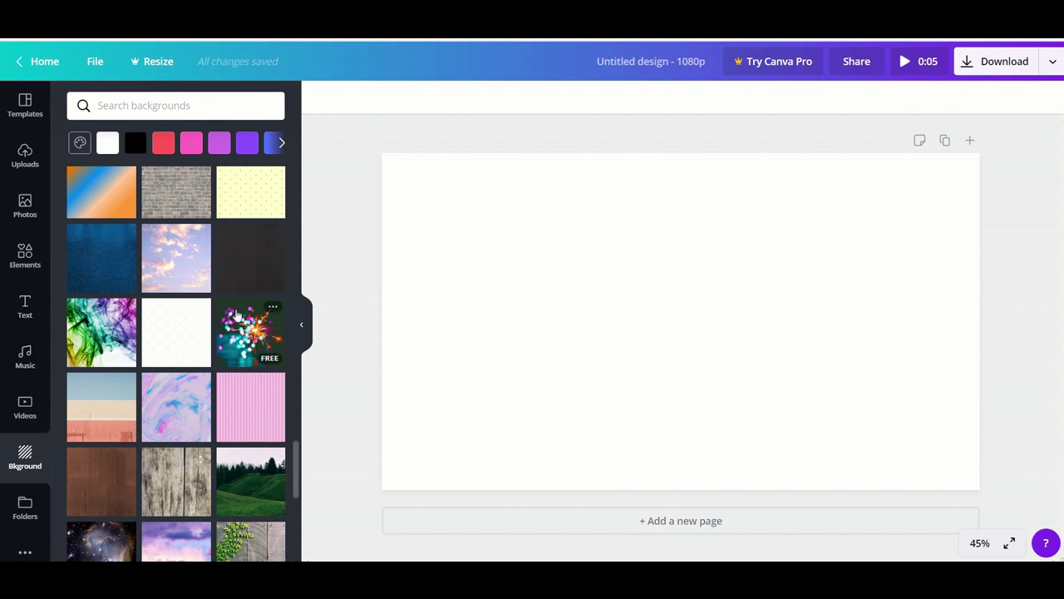
click(238, 257)
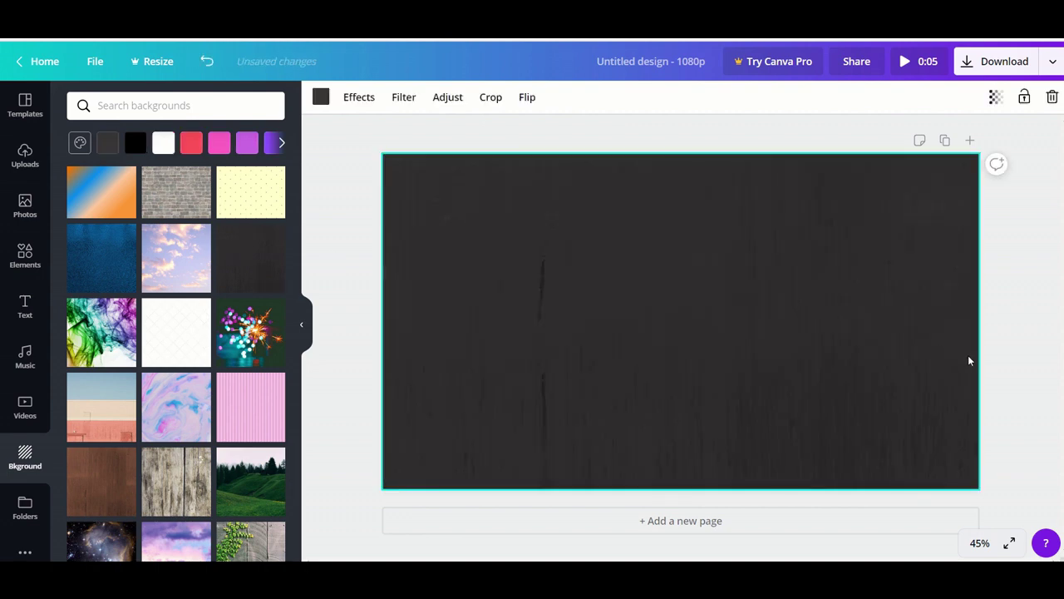
Change the page background to solid black and collapse the background library.
click(133, 146)
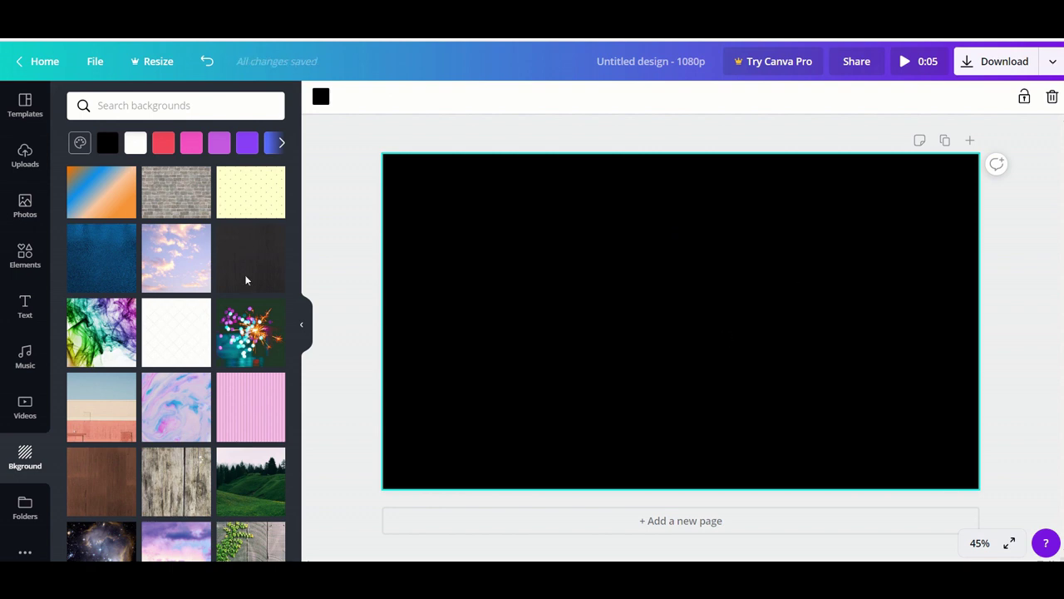
scroll(298, 329, up, 4)
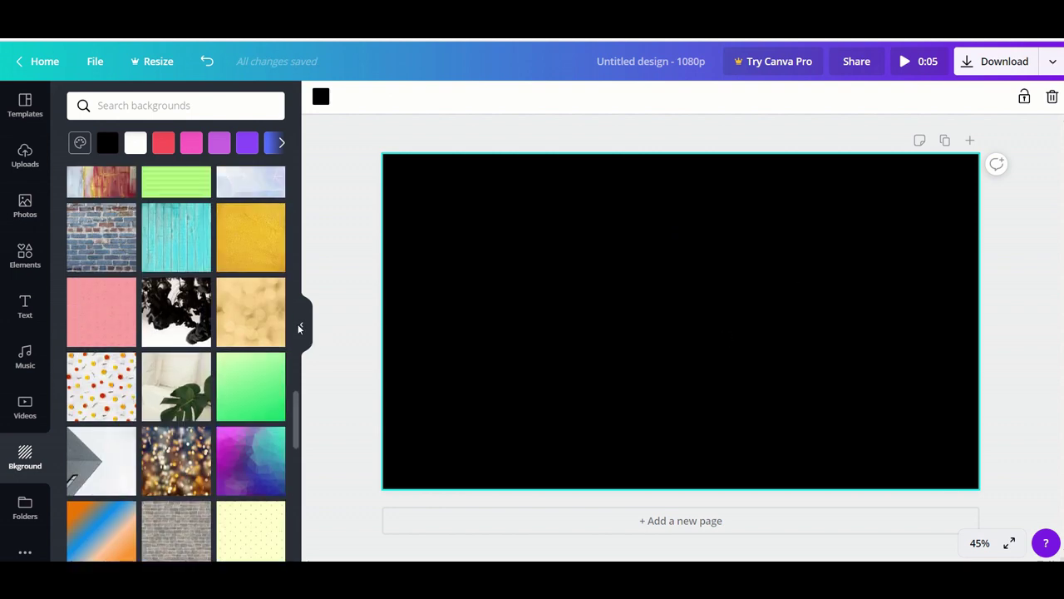
scroll(298, 329, up, 3)
click(301, 328)
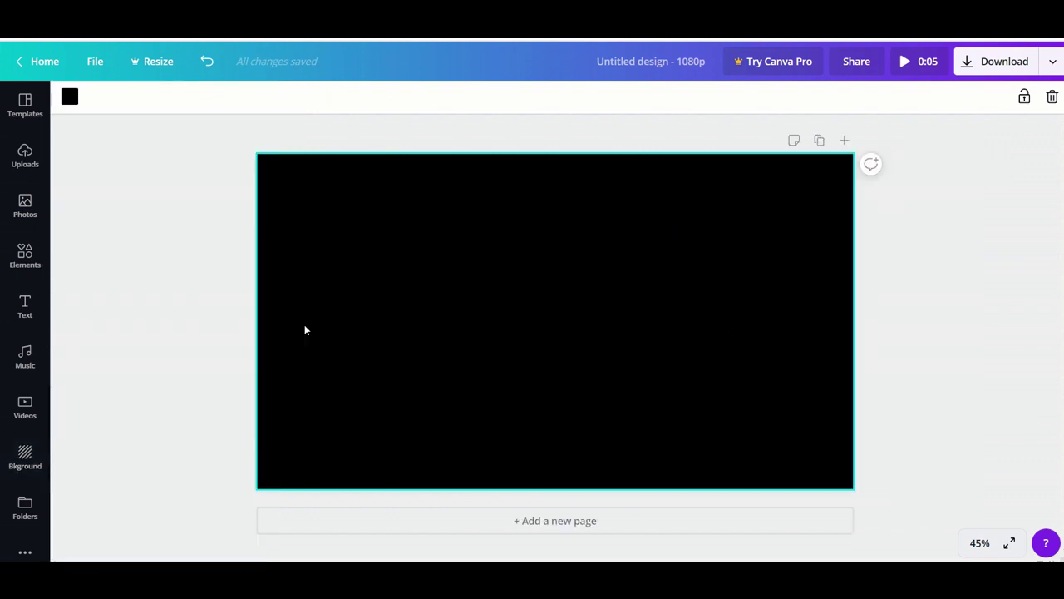
Upload the image phoo.png from the Downloads folder to the design's uploads.
click(23, 160)
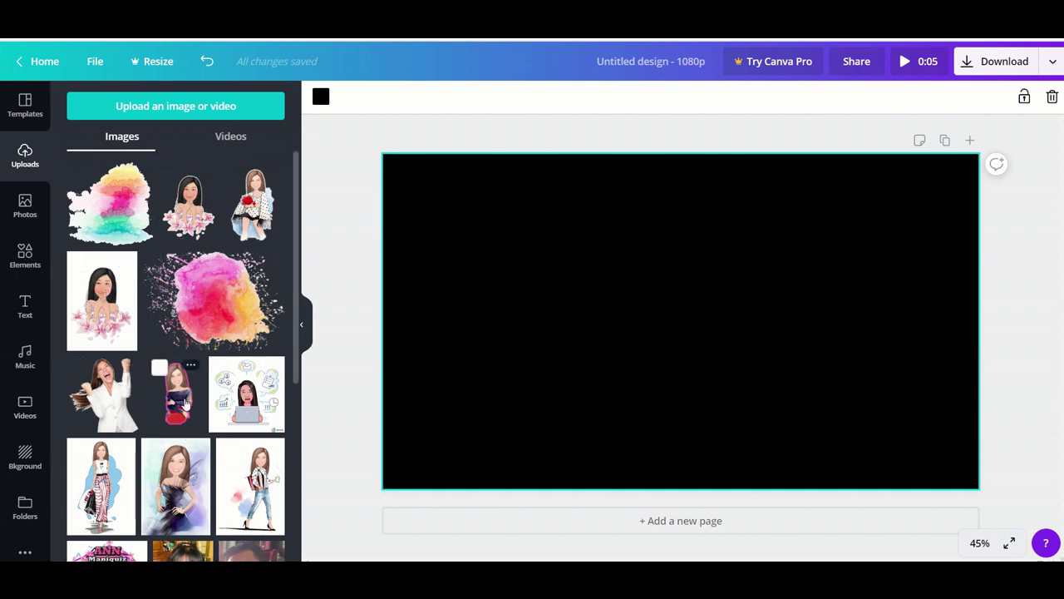
click(177, 106)
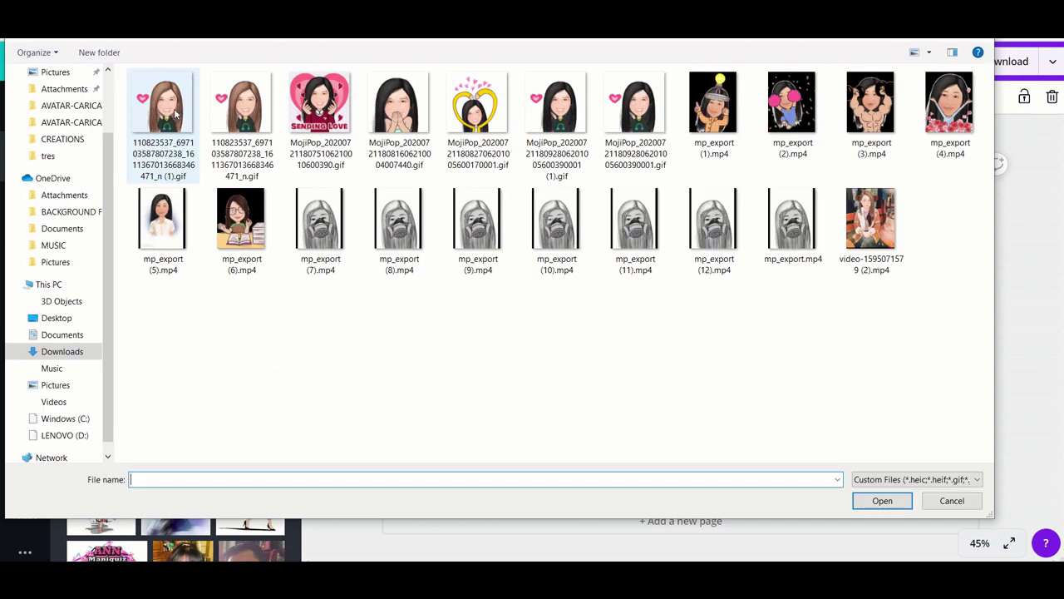
click(56, 352)
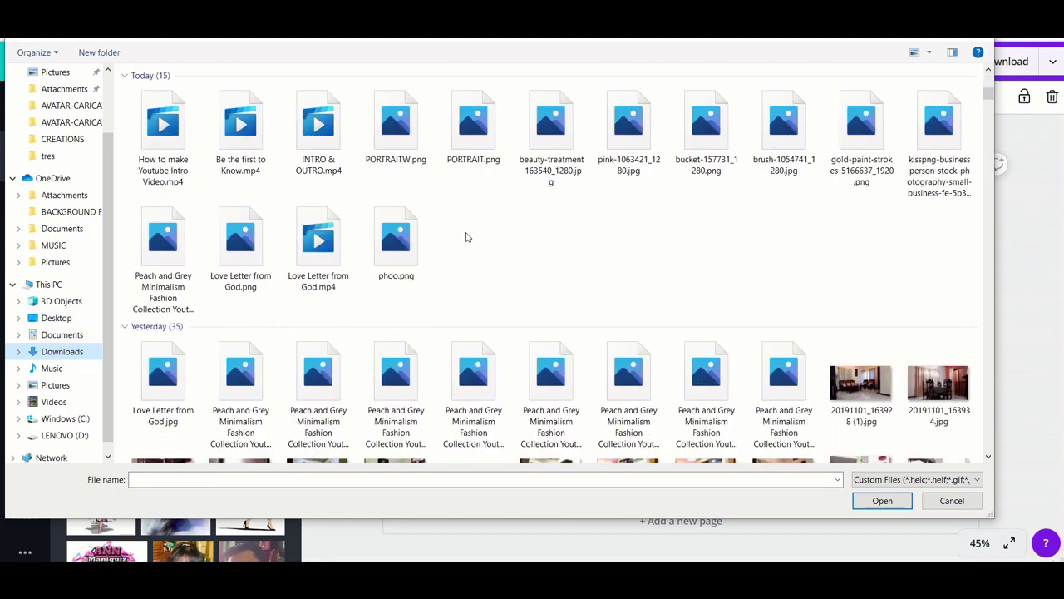
scroll(293, 142, down, 3)
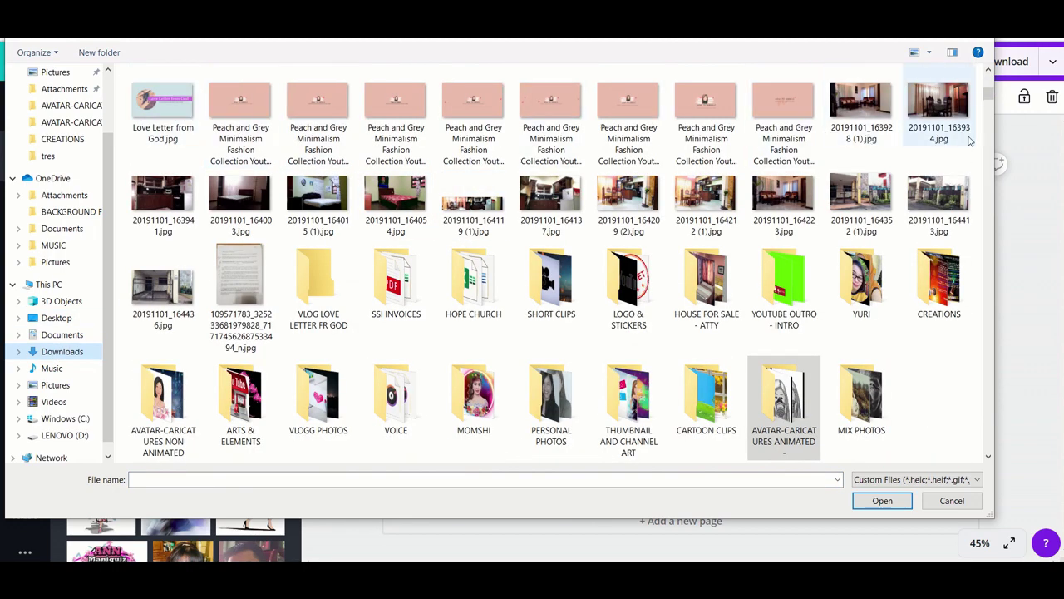
drag(989, 91, 989, 75)
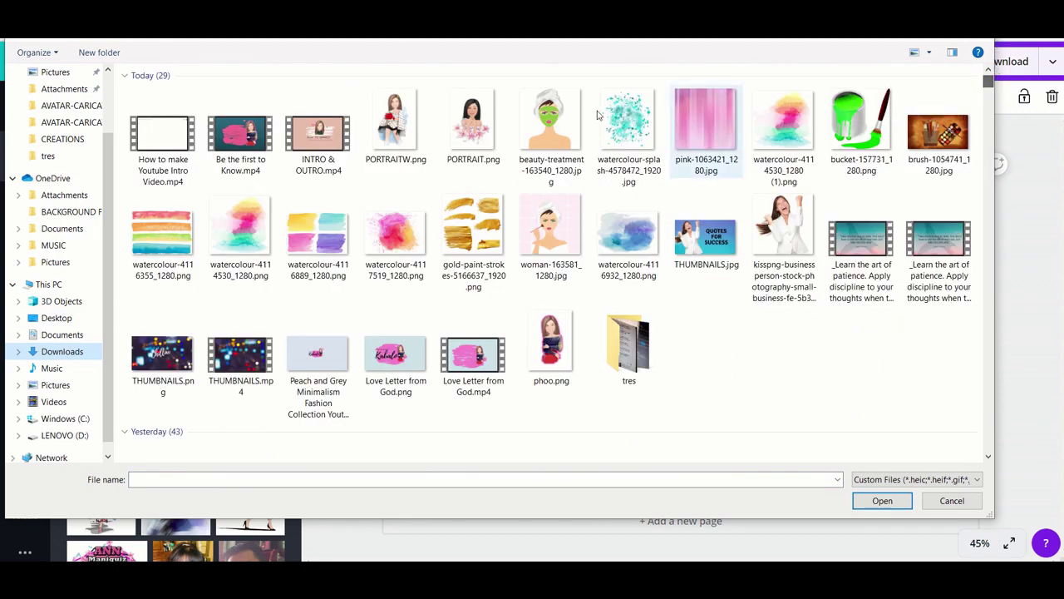
click(569, 359)
click(881, 502)
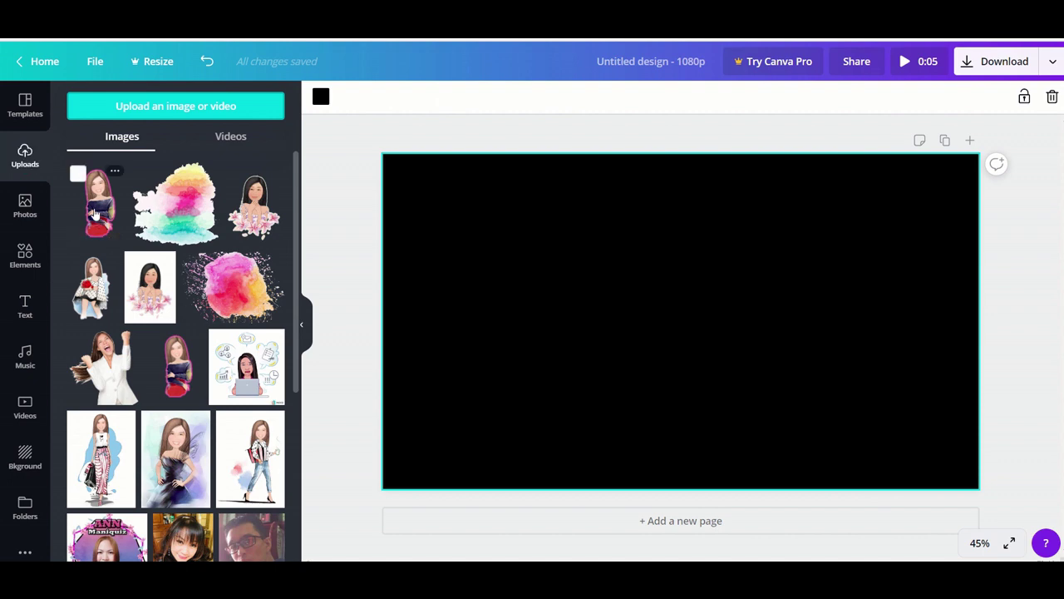
Place the uploaded caricature on the page, enlarge it slightly and position it in the right half of the canvas.
click(95, 214)
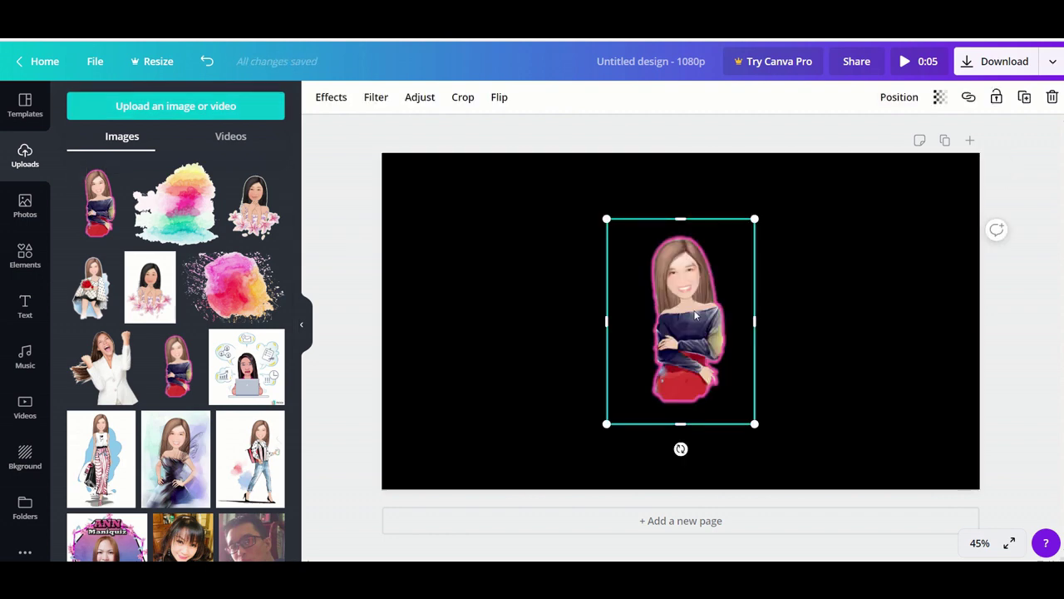
drag(696, 315, 780, 299)
drag(703, 207, 684, 183)
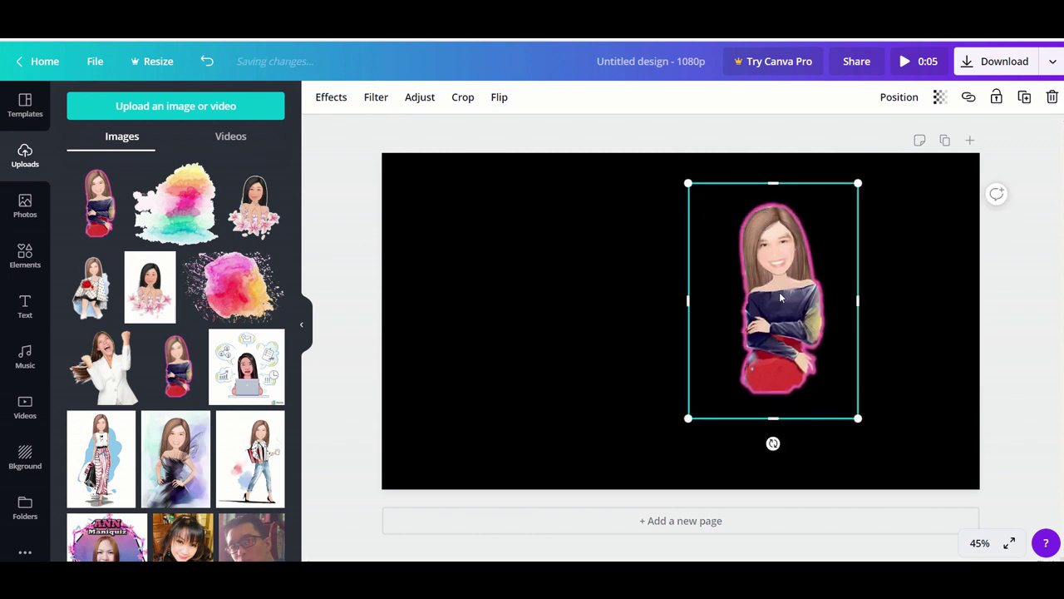
mouse_move(779, 292)
mouse_down()
mouse_move(794, 308)
mouse_move(784, 309)
mouse_up()
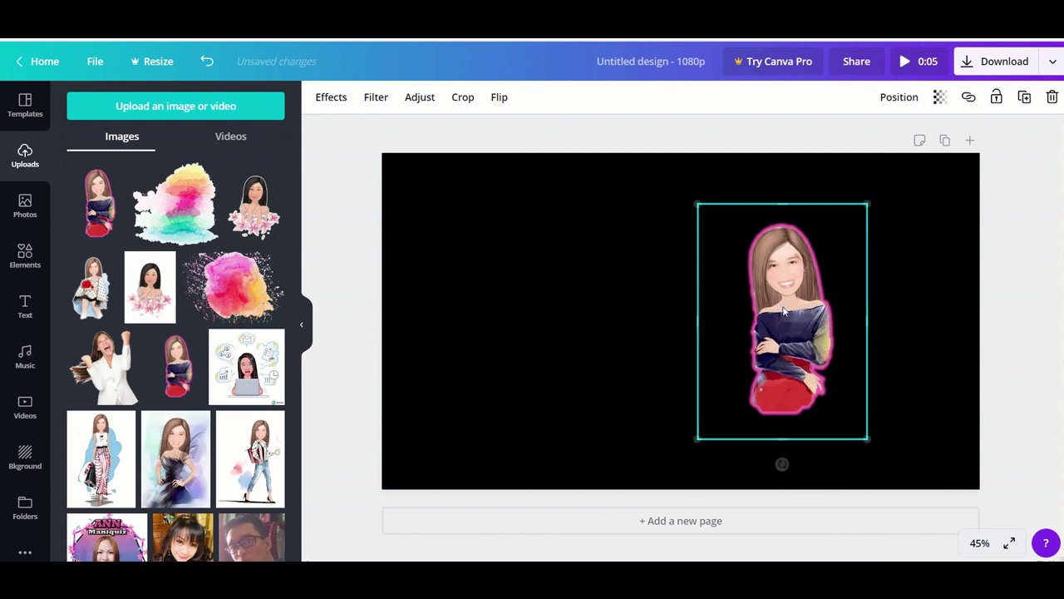
click(537, 331)
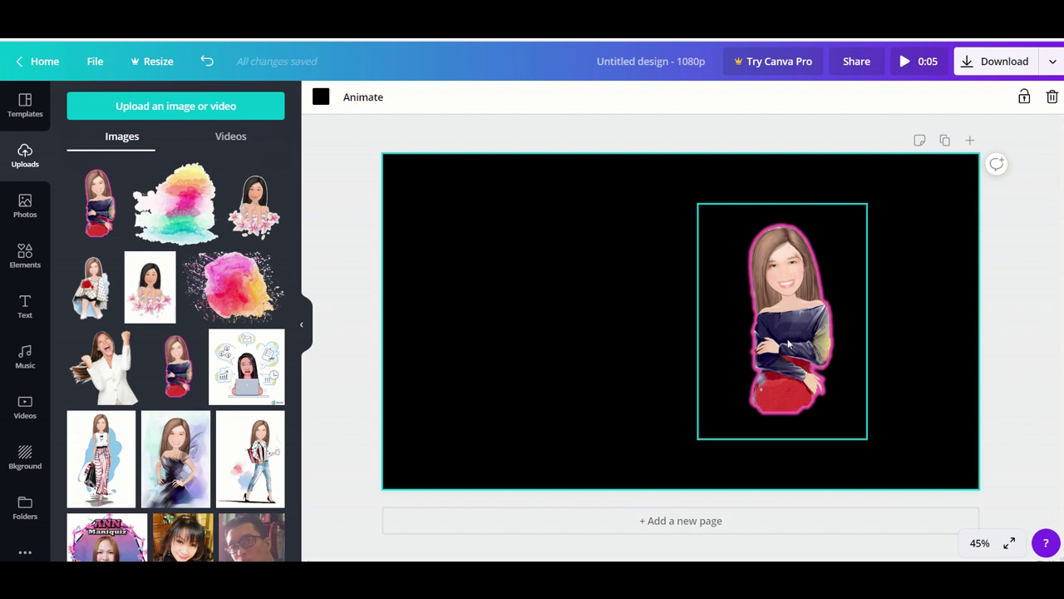
Add the recently used "engaged!" script text combination to the canvas beside the caricature.
click(25, 308)
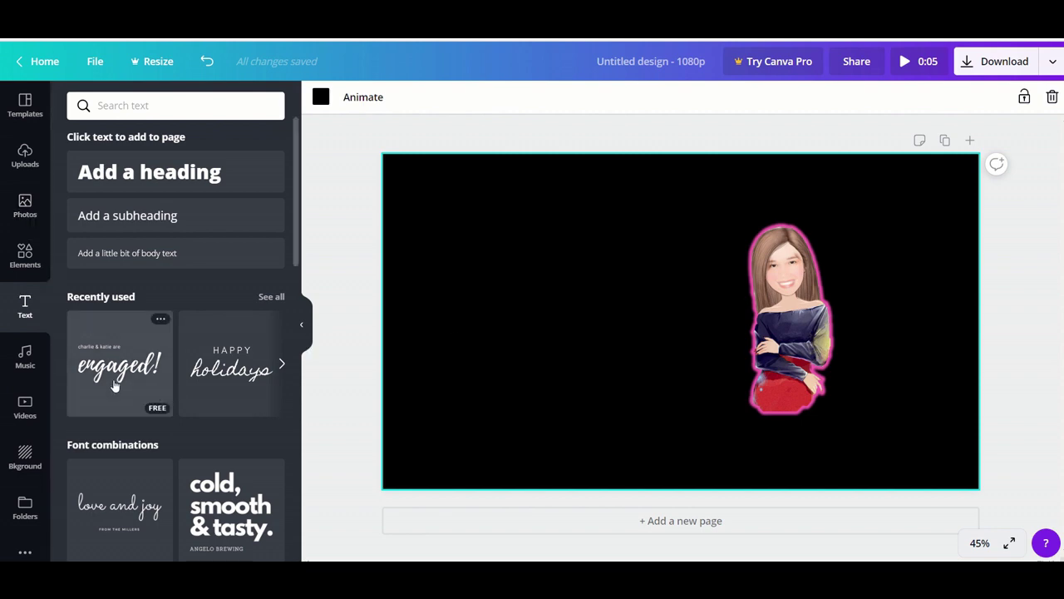
mouse_move(294, 211)
mouse_down()
mouse_move(305, 544)
mouse_move(295, 195)
mouse_up()
drag(120, 372, 661, 324)
double_click(597, 294)
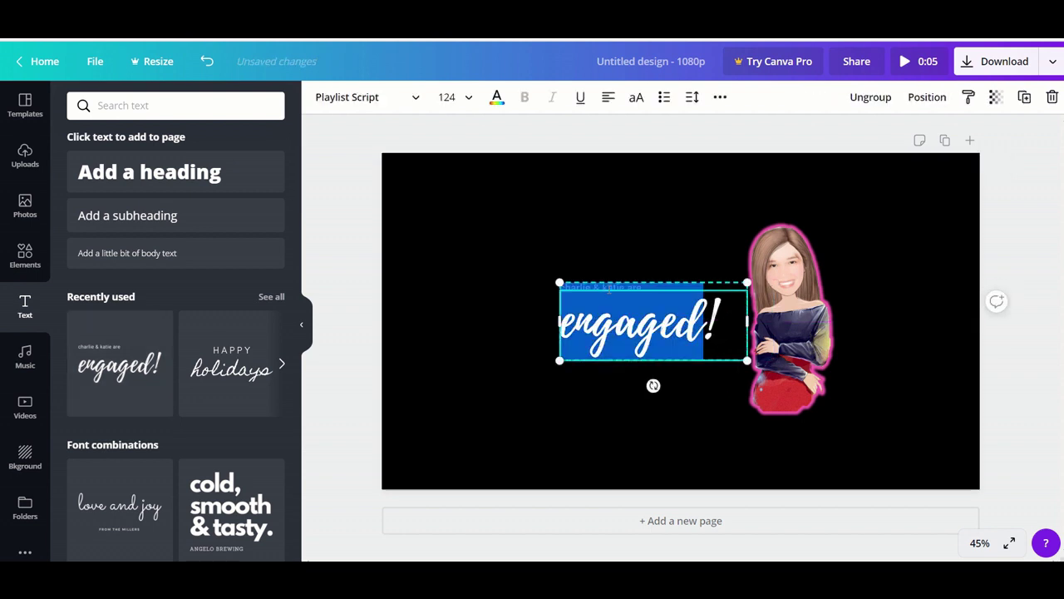
click(650, 287)
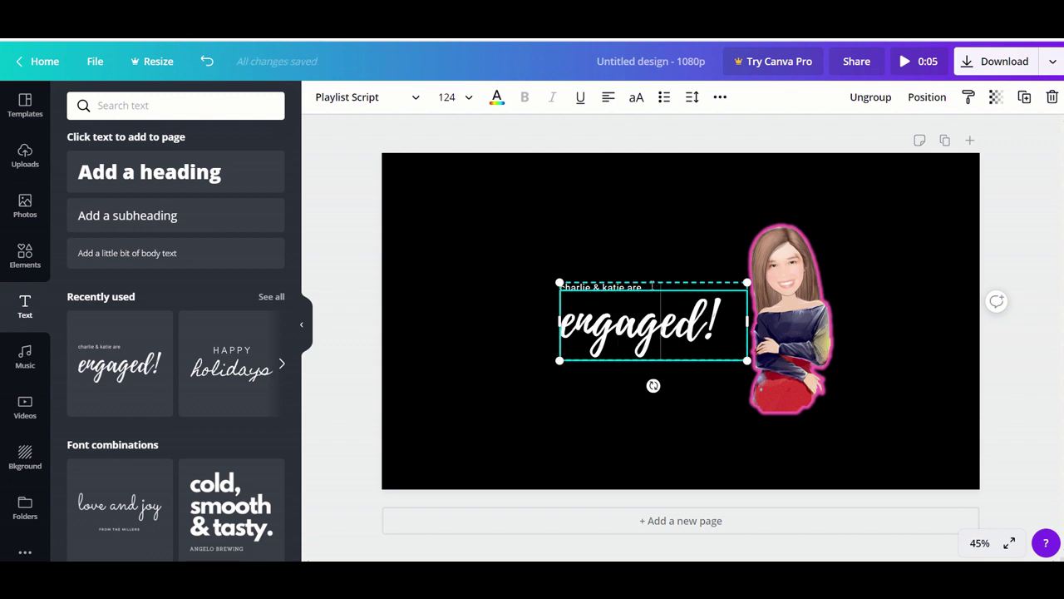
key(ctrl+a)
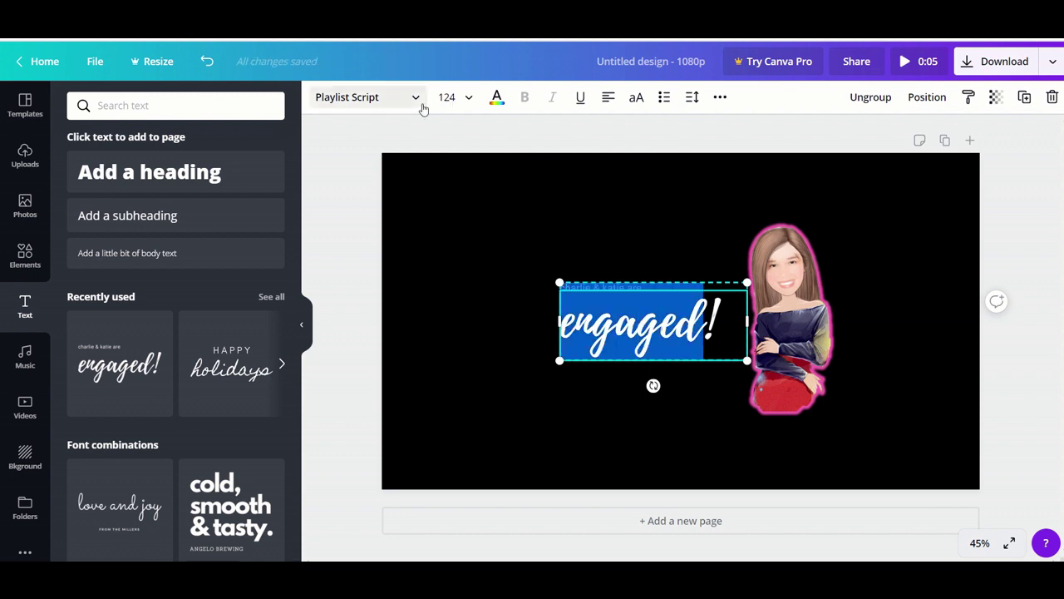
key(Escape)
key(Escape)
click(639, 287)
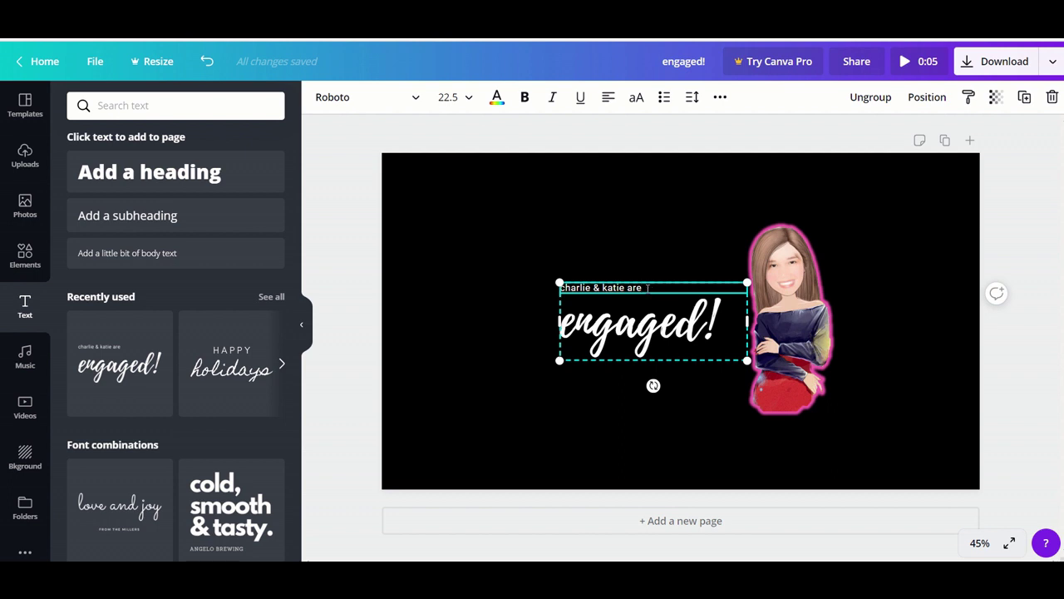
Shift the "engaged!" text combination slightly left, away from the caricature, and ungroup its two lines.
drag(658, 348, 629, 344)
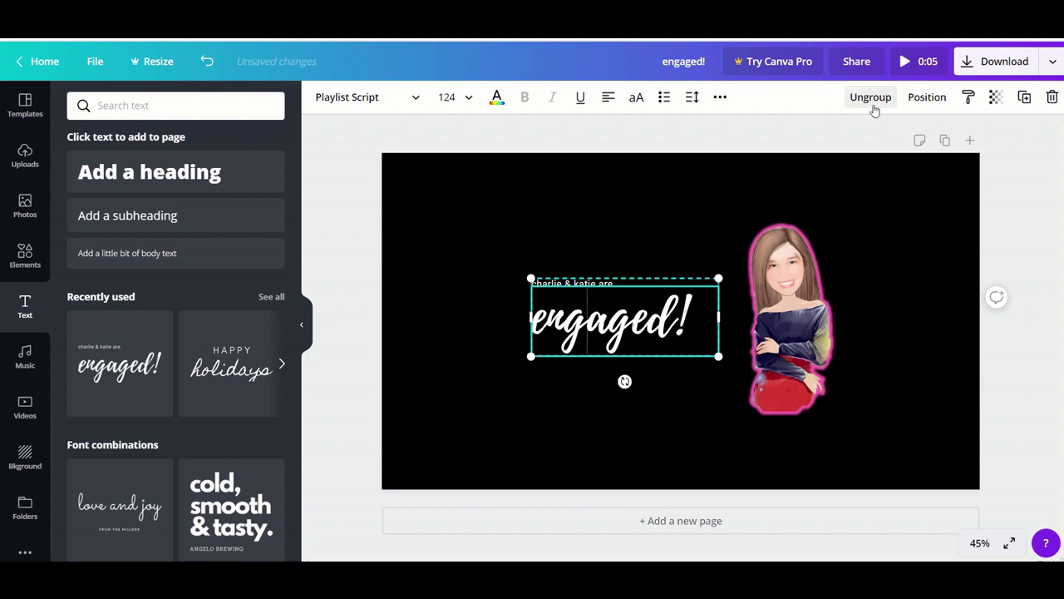
click(871, 97)
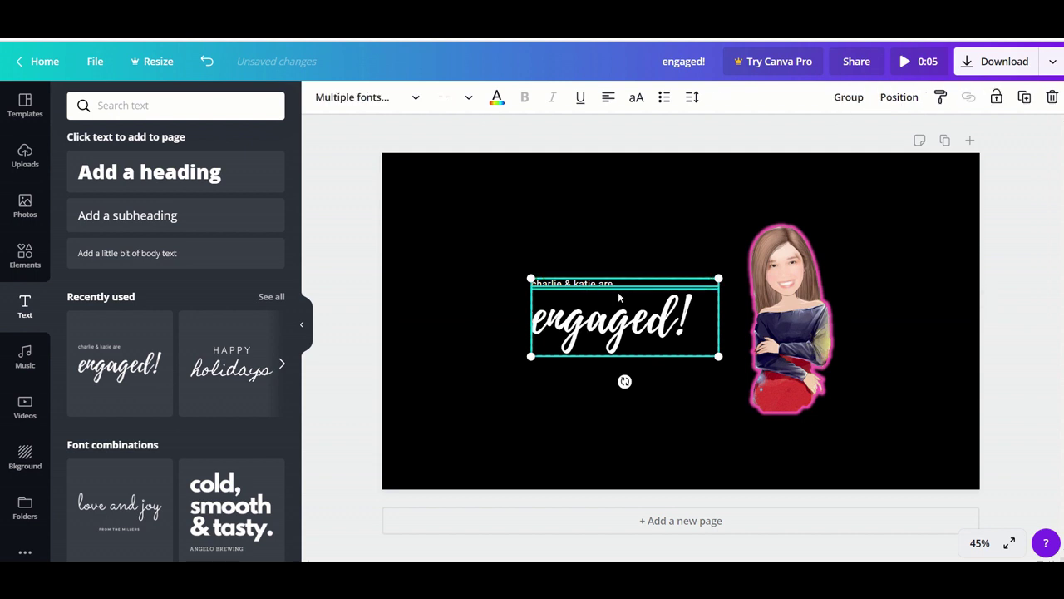
click(635, 429)
Move the small caption line up near the top of the canvas, keeping "engaged!" at mid-height beside the caricature.
drag(604, 332, 604, 399)
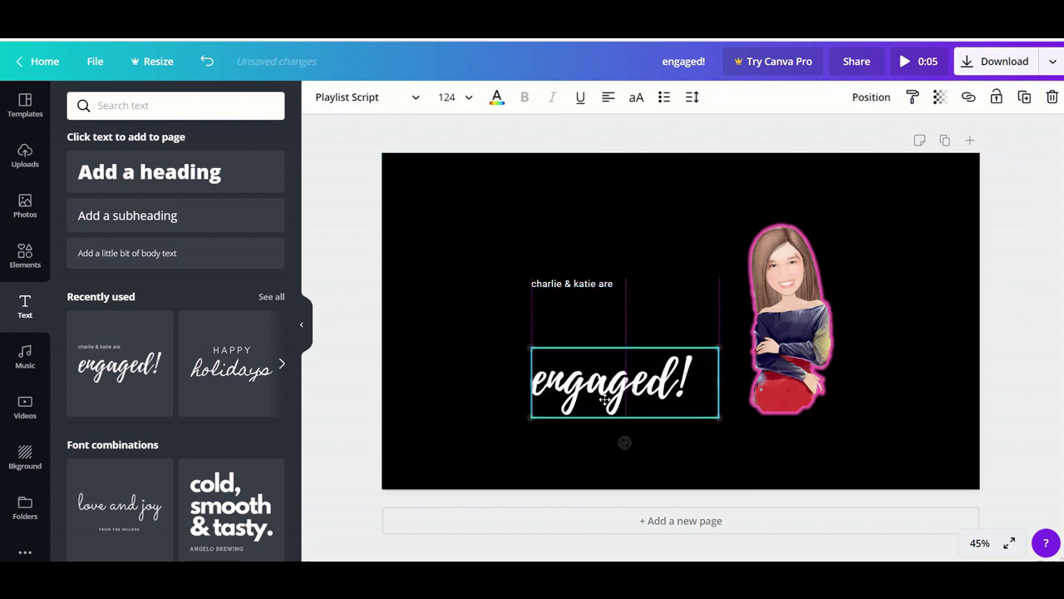
click(566, 286)
drag(558, 243, 543, 206)
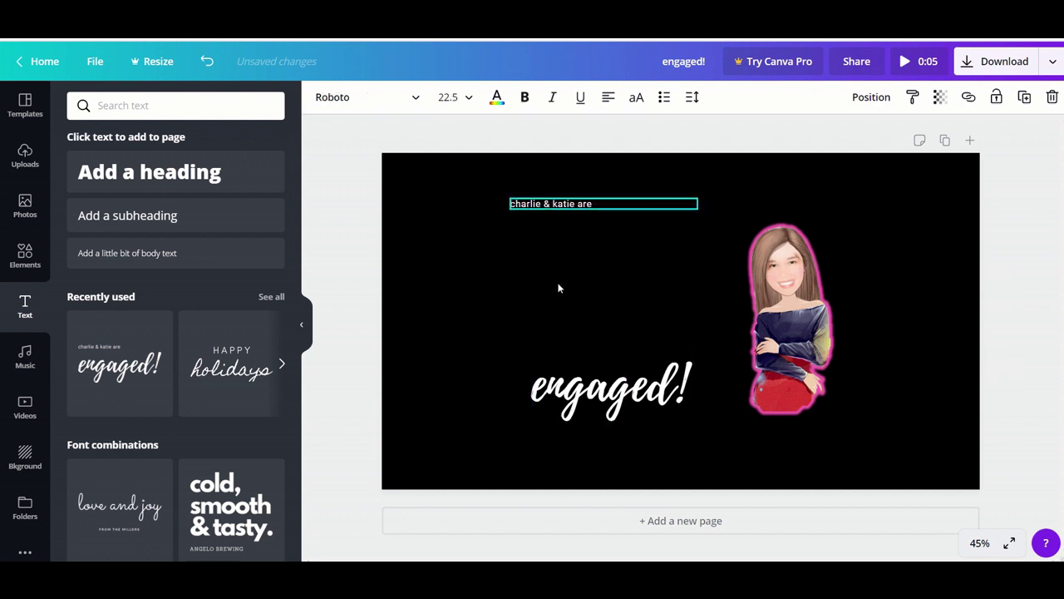
click(612, 414)
drag(612, 414, 612, 335)
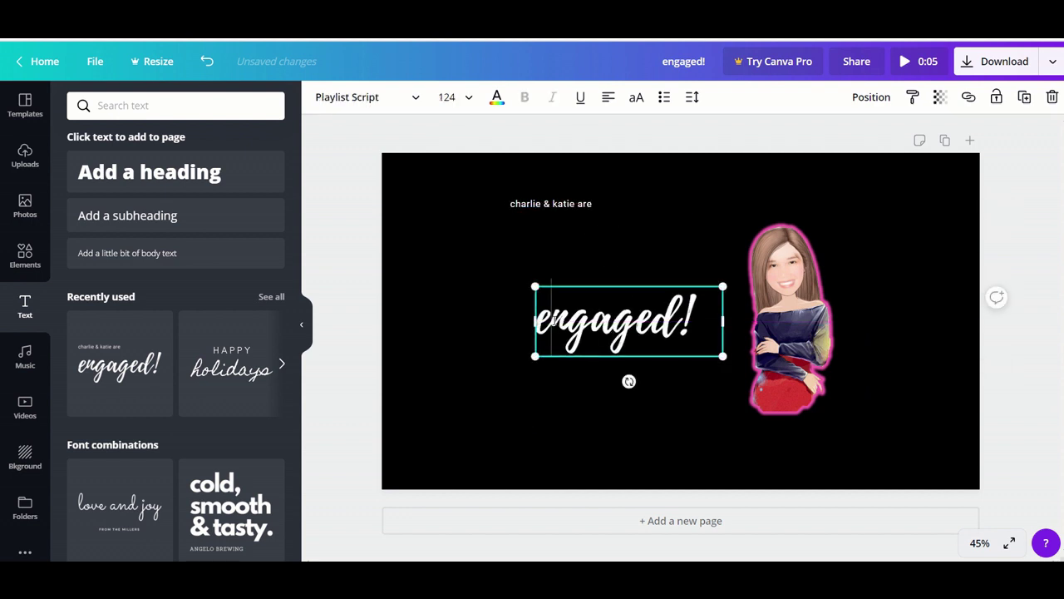
Replace the "engaged!" text with "Kabalo".
double_click(665, 328)
click(677, 331)
double_click(687, 333)
key(ctrl+a)
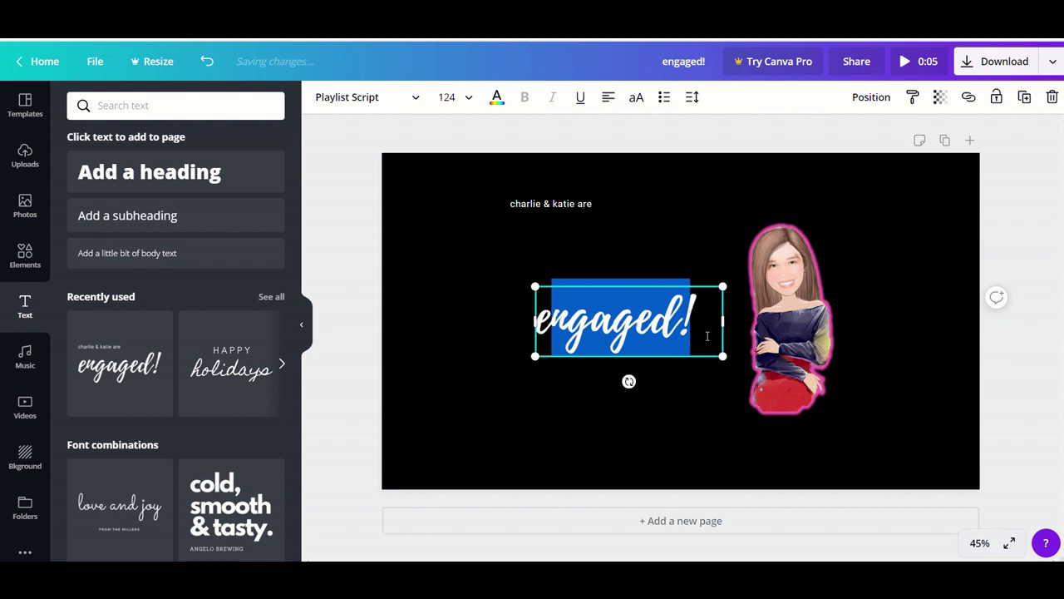
key(BackSpace)
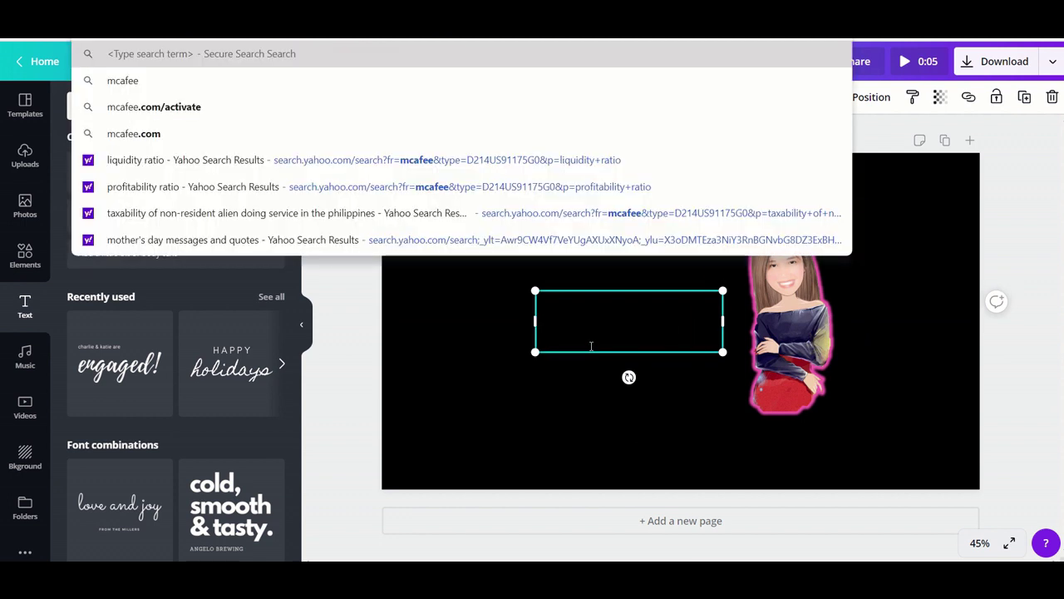
click(586, 339)
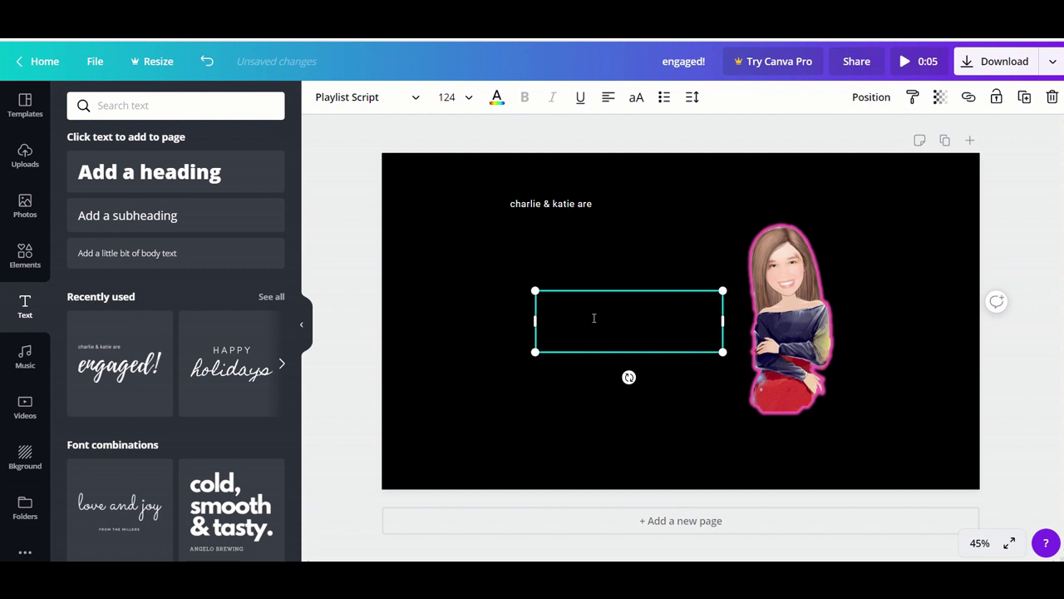
text(Ka)
text(balo)
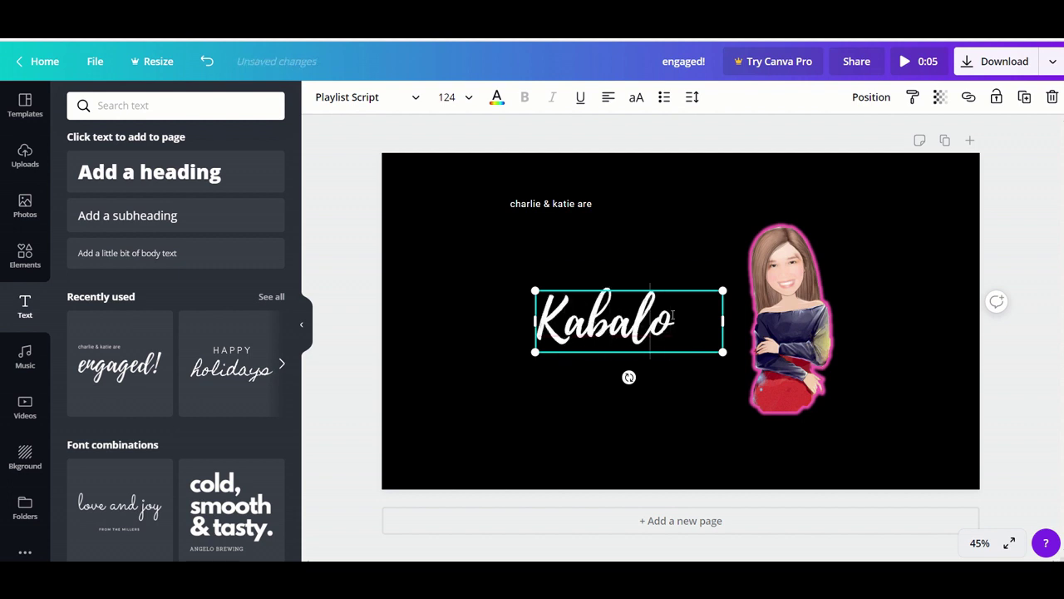
Set the font size of the "Kabalo" text to 200.
drag(677, 316, 537, 318)
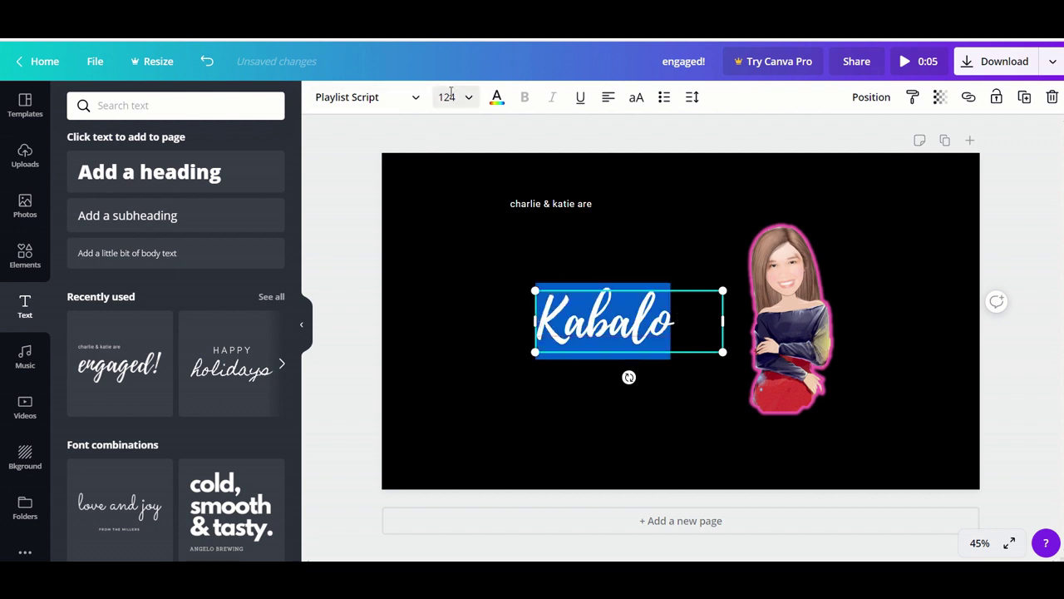
click(464, 101)
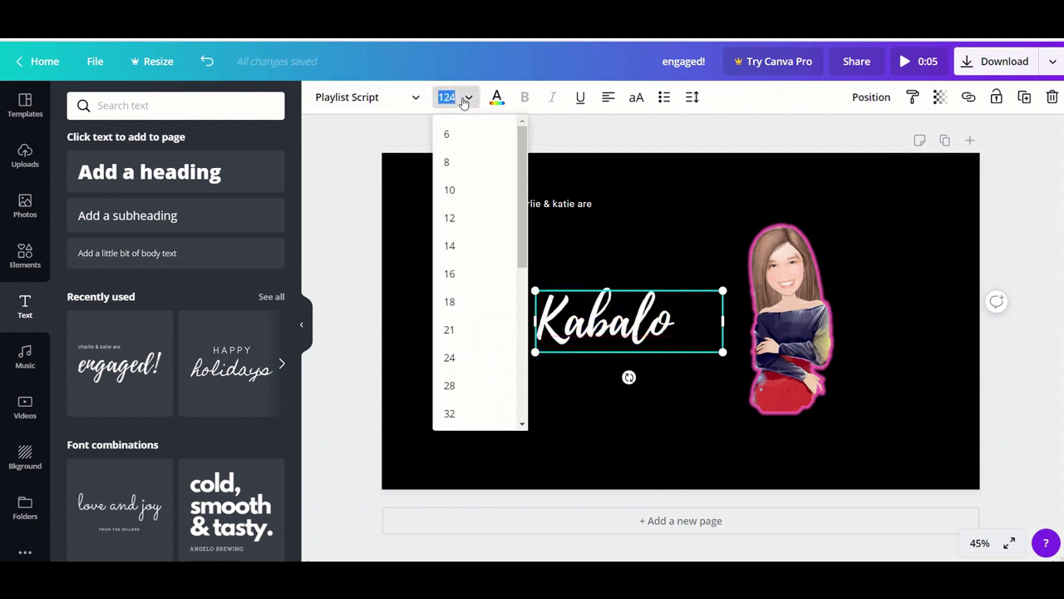
click(464, 100)
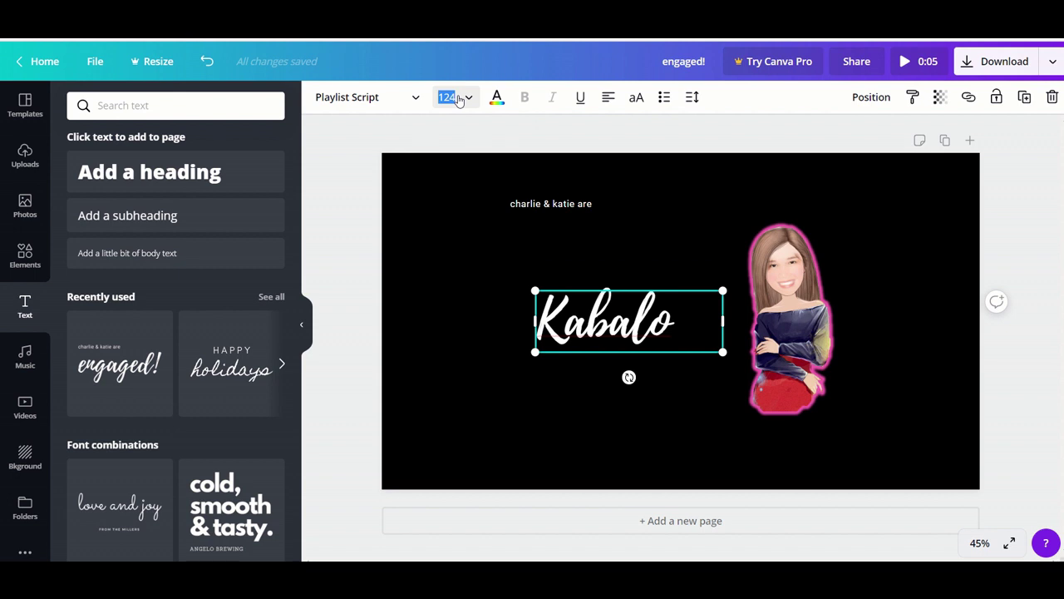
click(466, 100)
drag(524, 216, 524, 479)
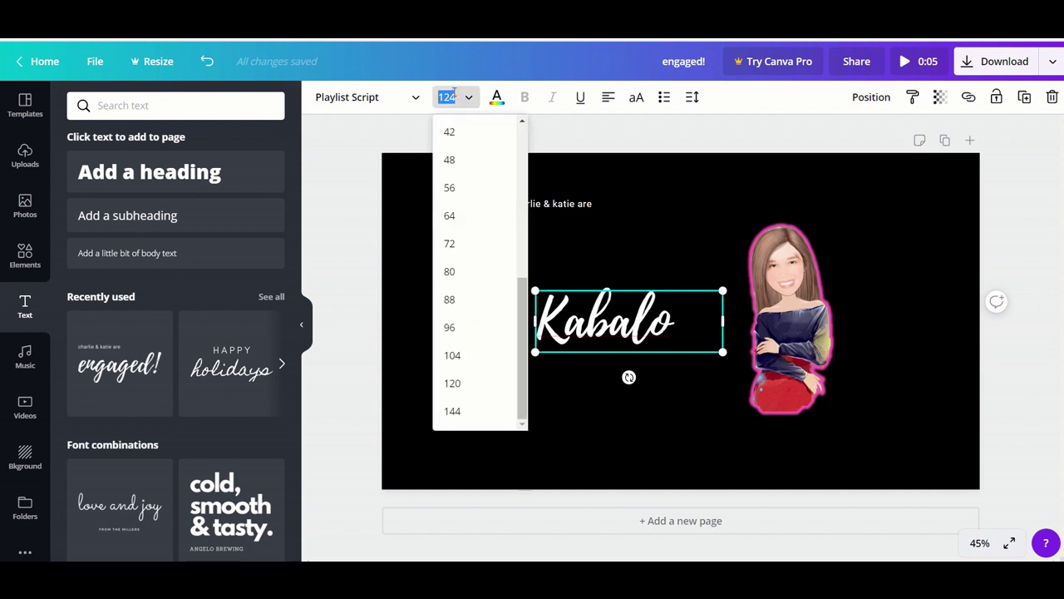
text(200)
key(Return)
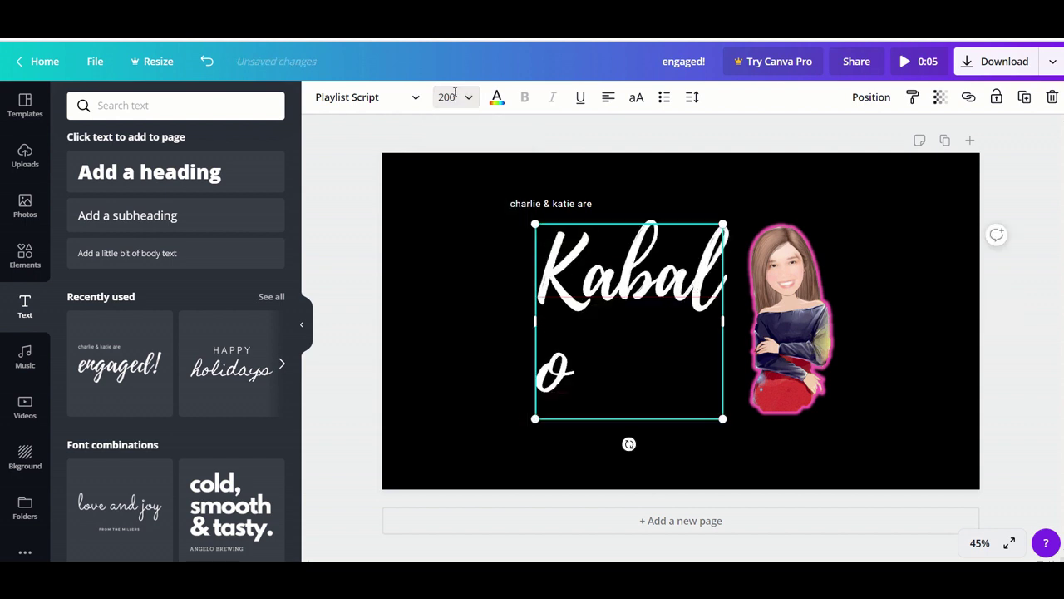
Widen the "Kabalo" text box to about 889 so the word fits on one line, and move it against the caricature.
drag(493, 322, 445, 322)
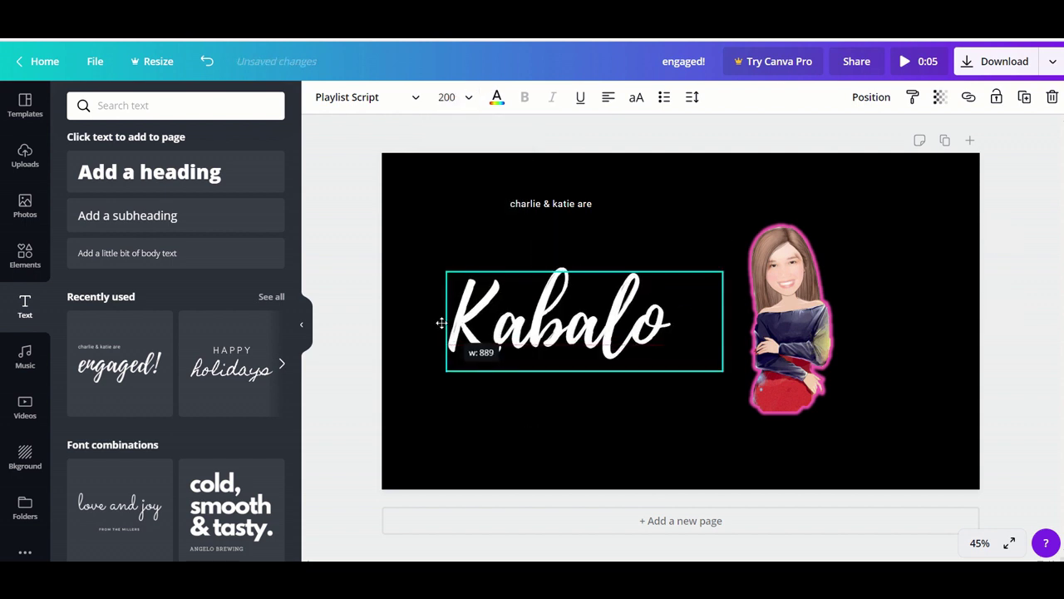
drag(559, 273, 619, 279)
Replace the small caption's text with "Be the first to Know" and move the caption down to just above "Kabalo".
click(536, 202)
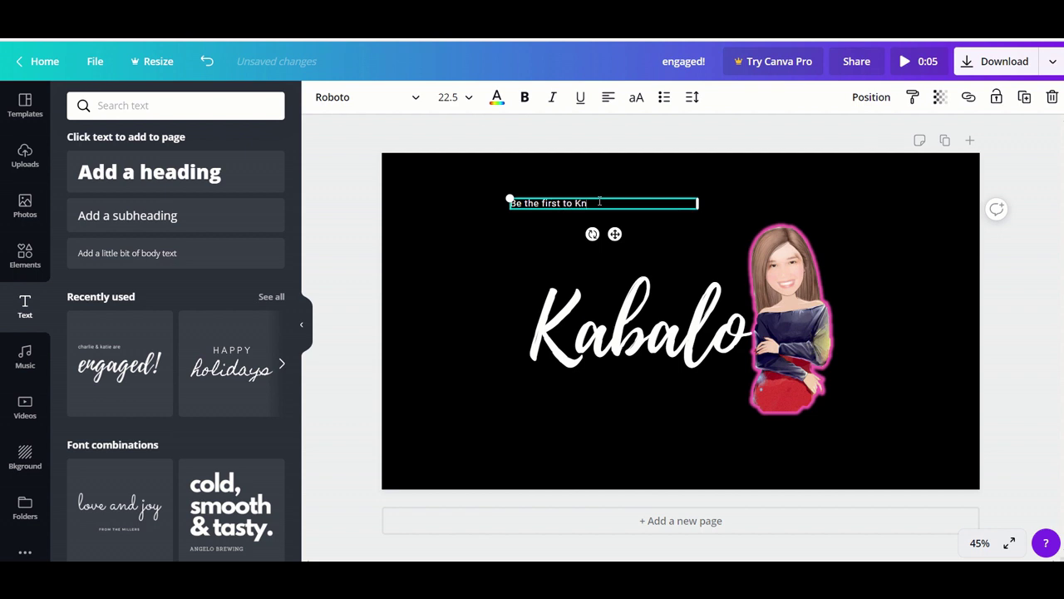
click(497, 263)
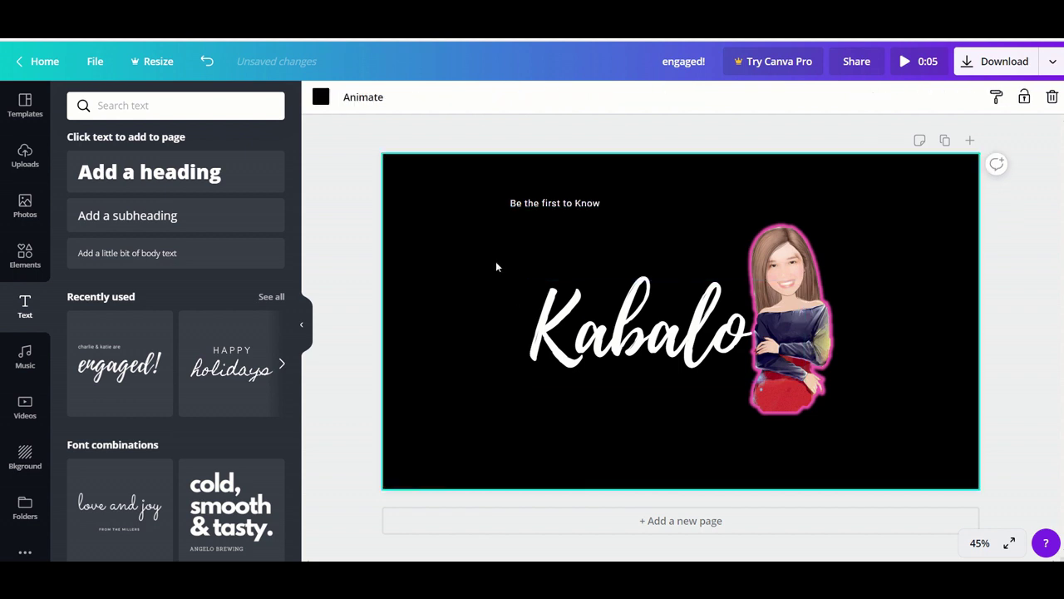
drag(578, 208, 633, 260)
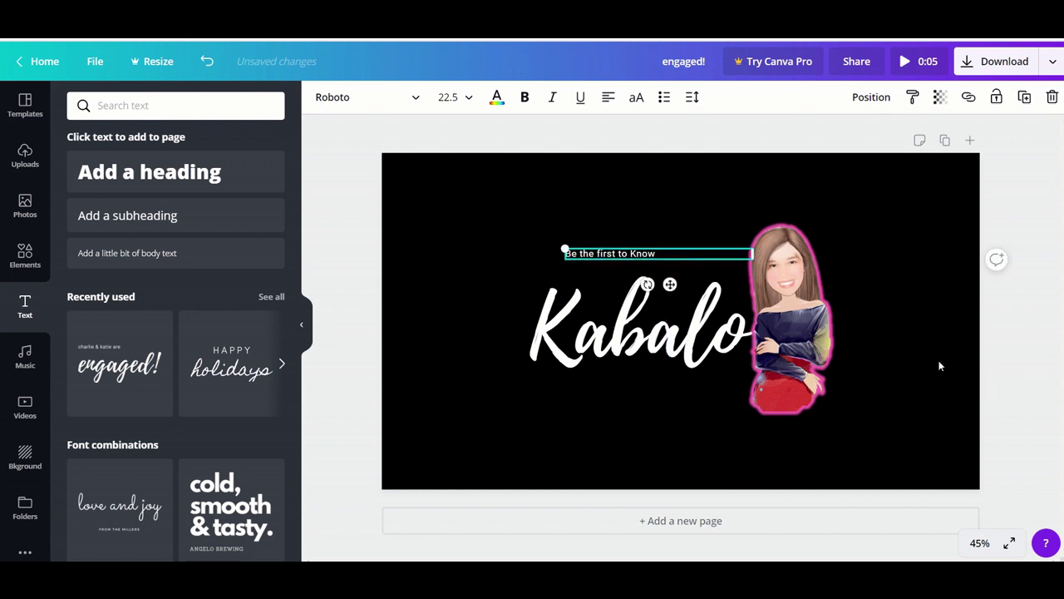
click(940, 366)
Make the "Be the first to Know" caption italic and set its font size to 42.
click(595, 256)
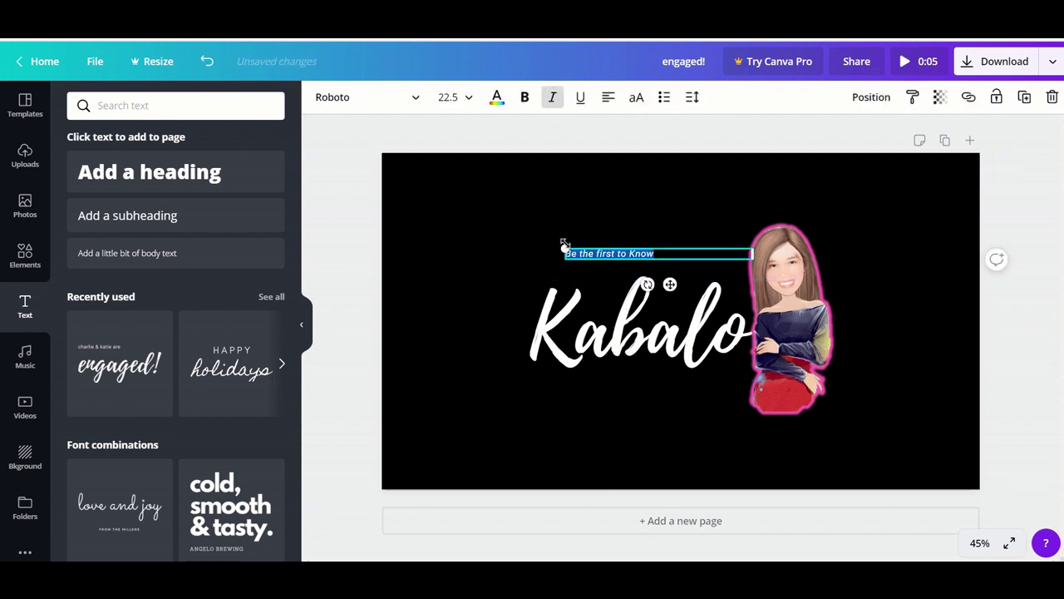
click(454, 97)
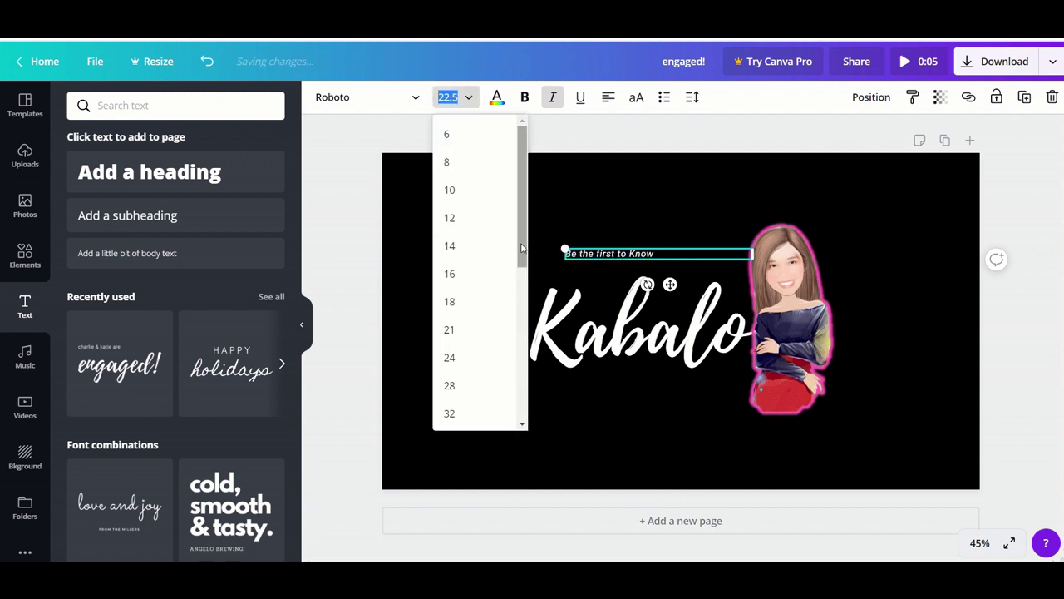
scroll(522, 236, down, 2)
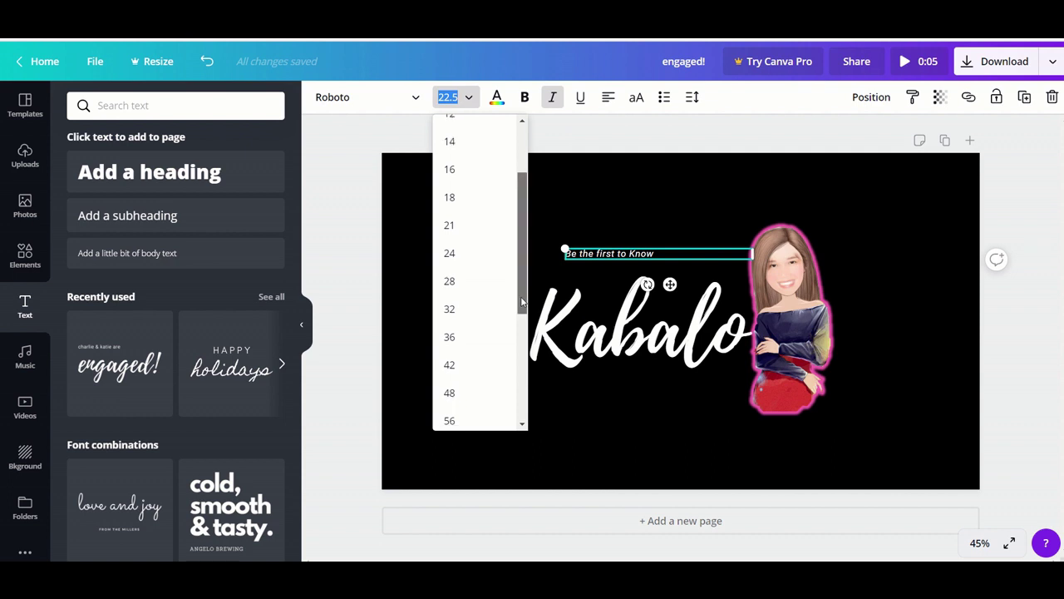
scroll(522, 309, down, 1)
click(476, 345)
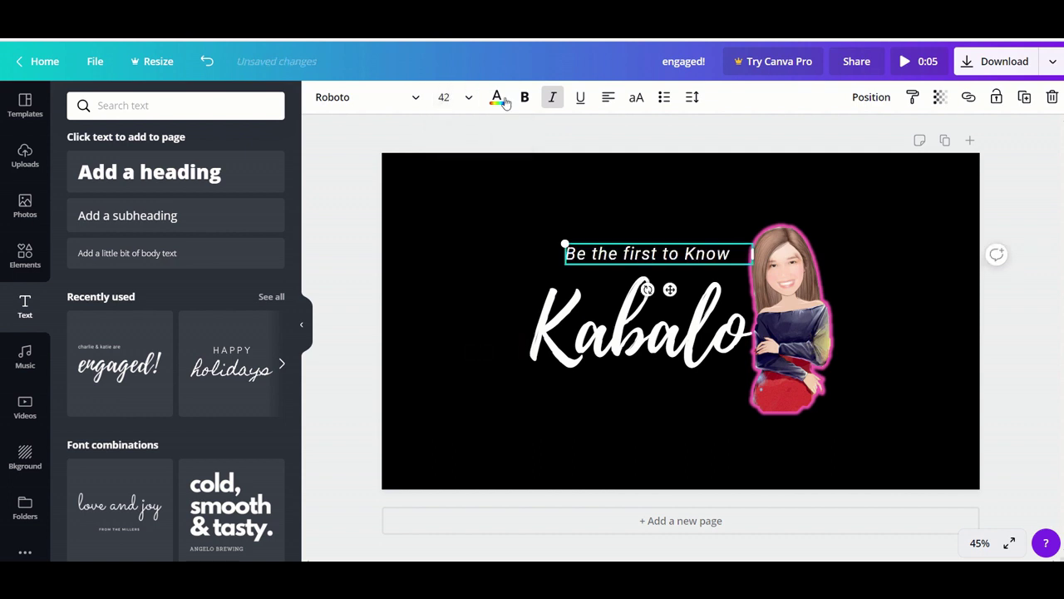
click(464, 99)
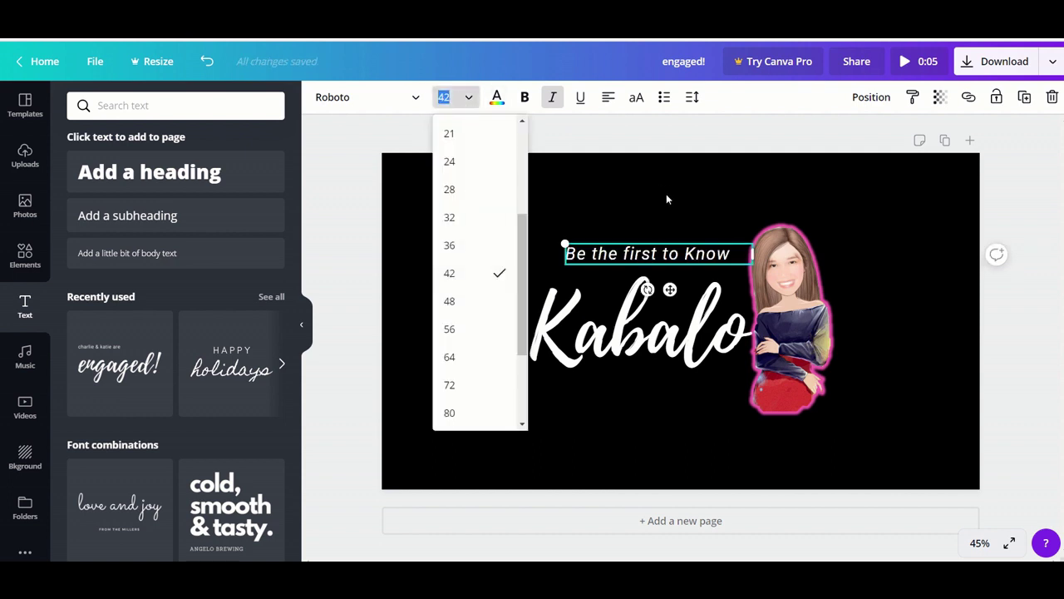
Nudge the "Be the first to Know" caption slightly down, closer to "Kabalo".
click(661, 244)
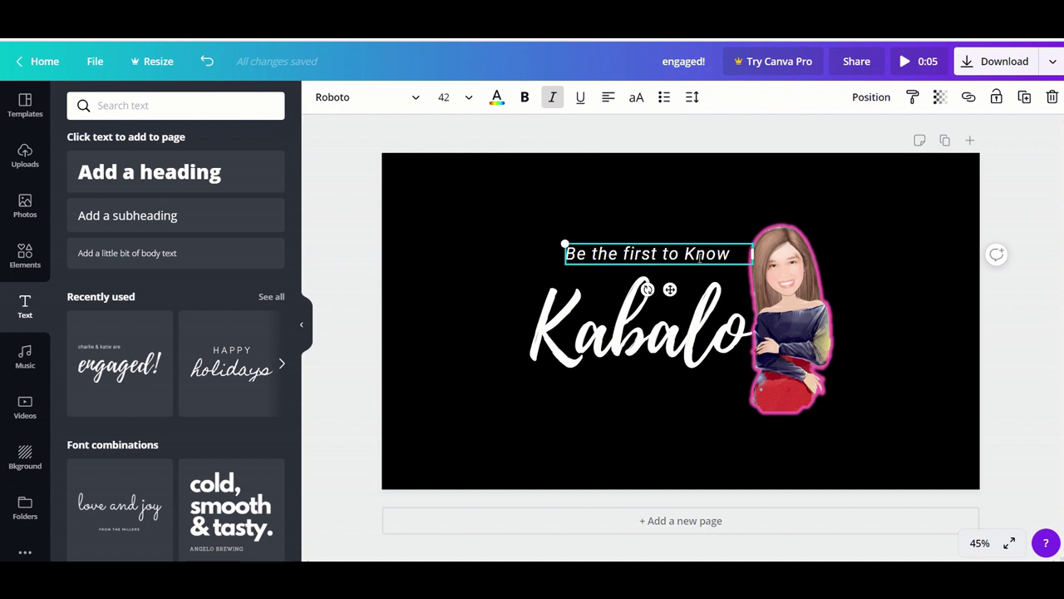
key(shift+Down)
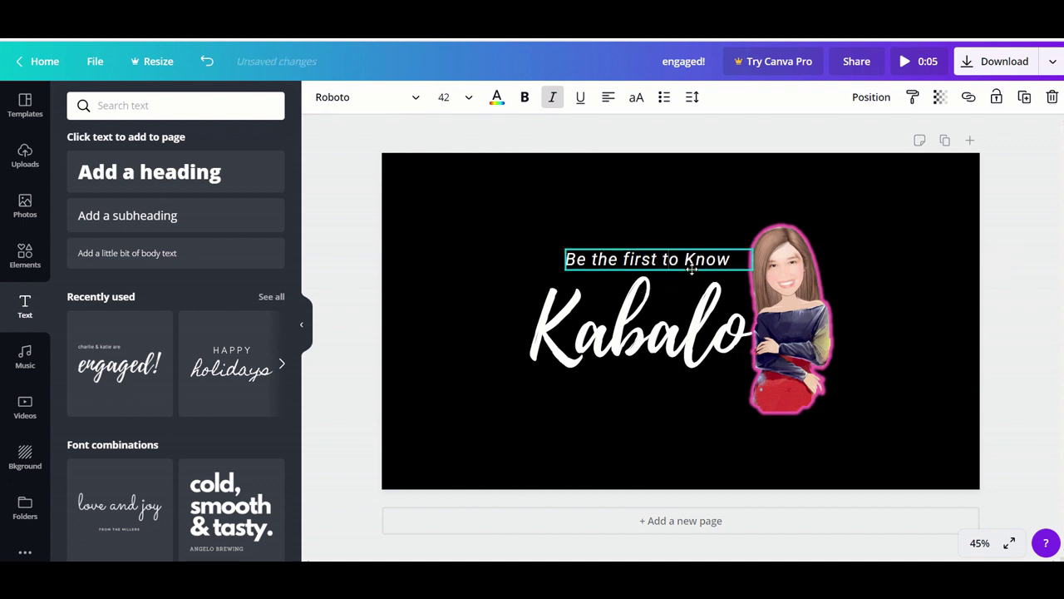
click(713, 280)
Stretch the caricature's frame upward slightly so the figure stands a little higher than the caption.
click(769, 214)
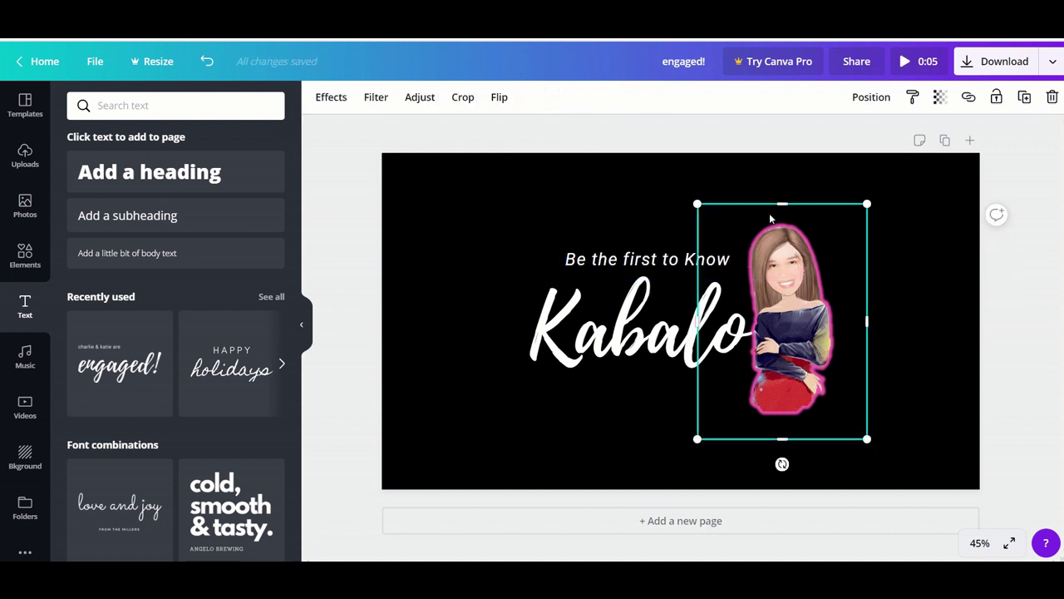
drag(782, 204, 782, 183)
click(903, 362)
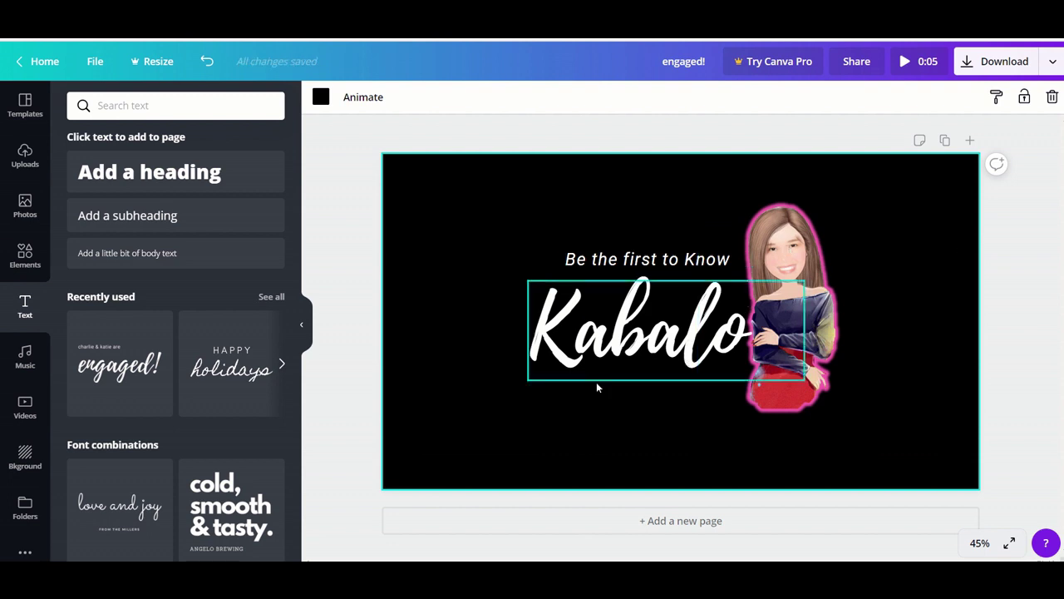
Search the elements library for "animated stars".
click(37, 262)
click(121, 103)
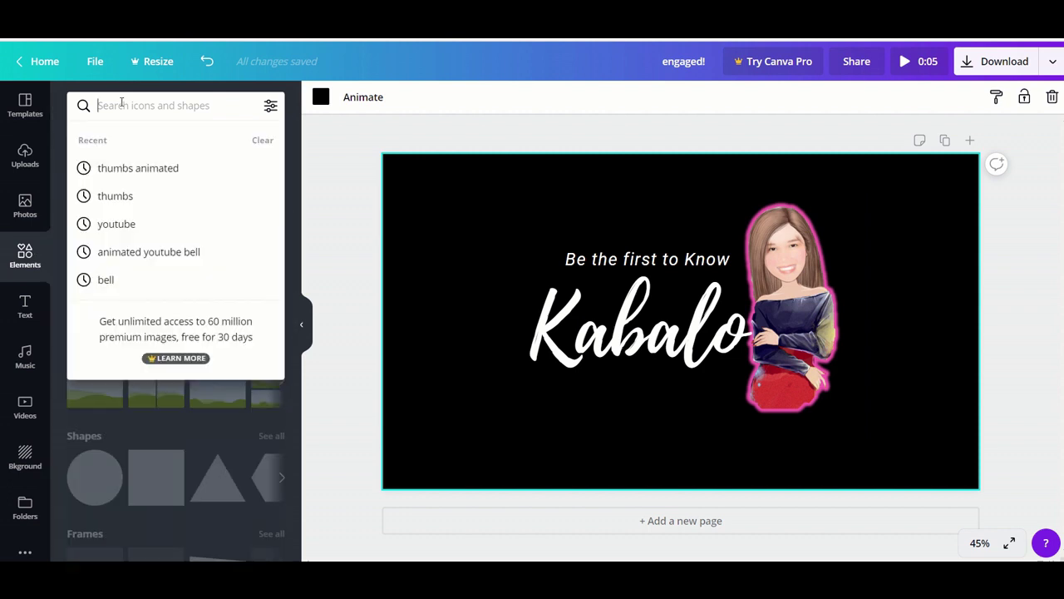
text(animat)
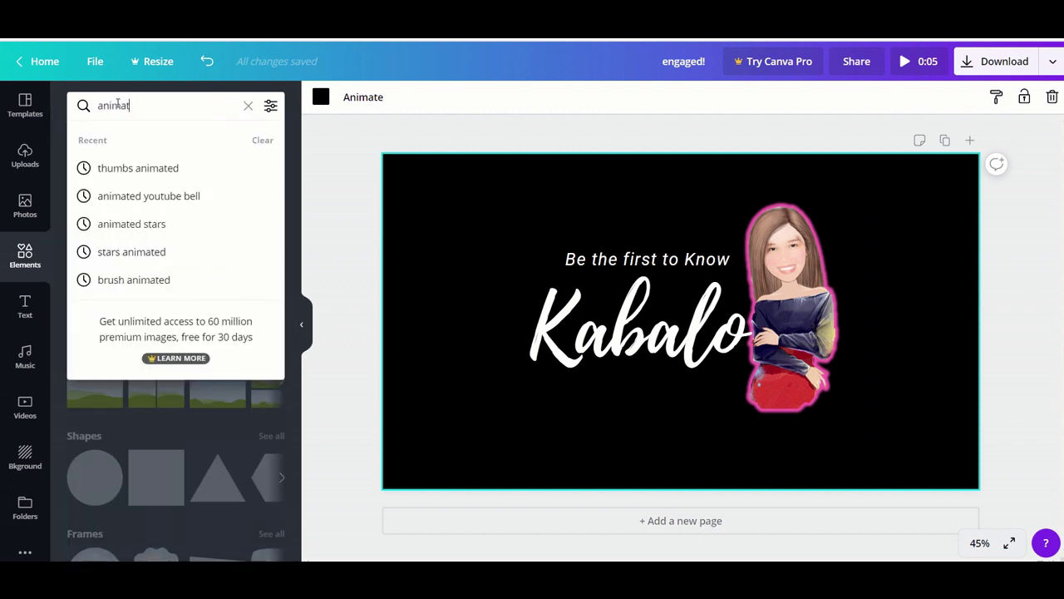
text(ed stars)
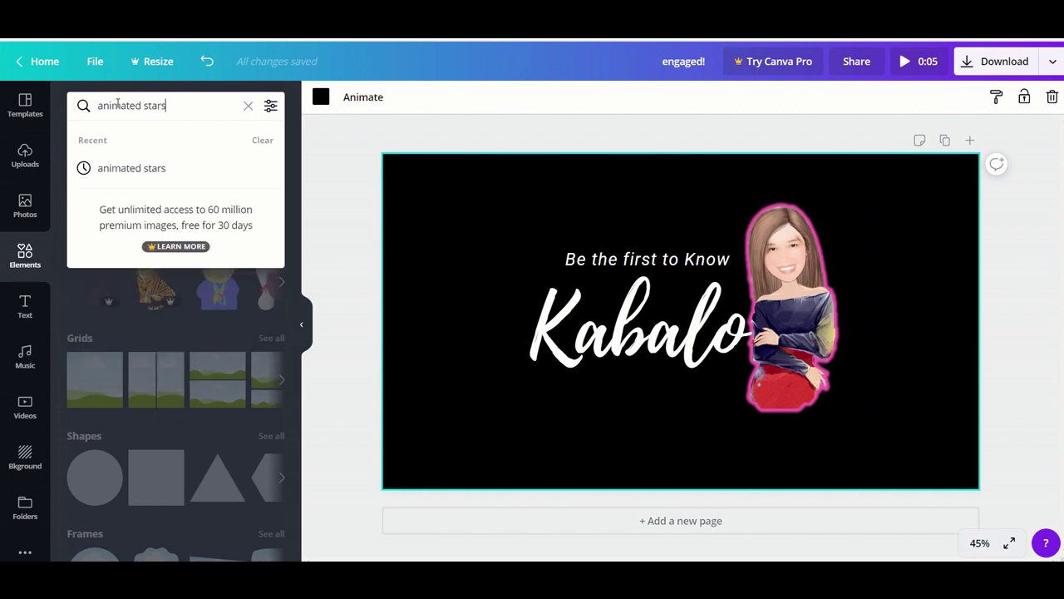
key(Return)
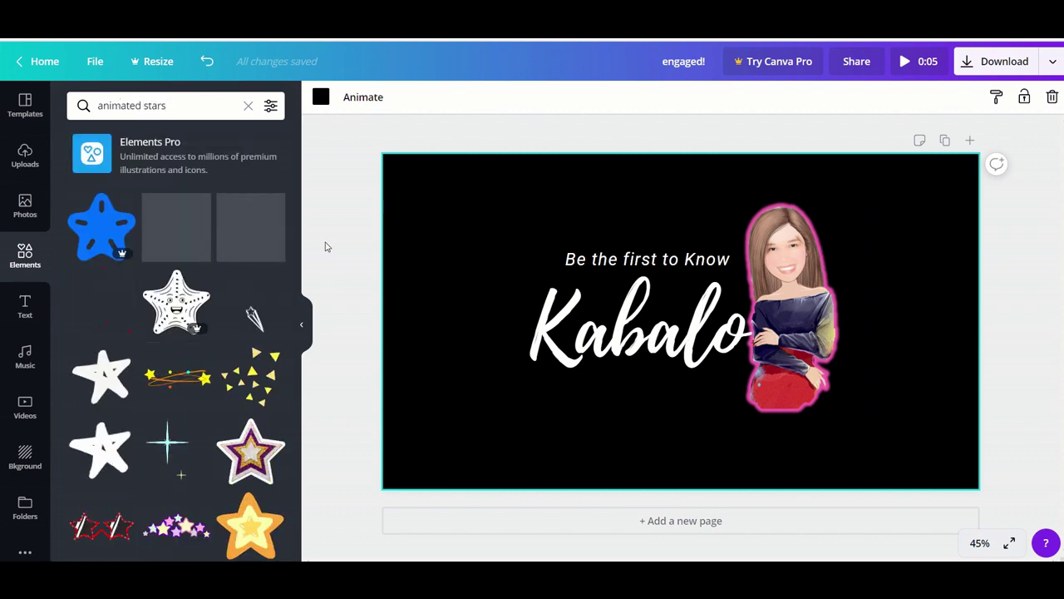
Add the cluster of small white twinkling stars, shrink it and place it beside the right side of the caricature's head.
scroll(287, 399, down, 3)
scroll(304, 413, down, 3)
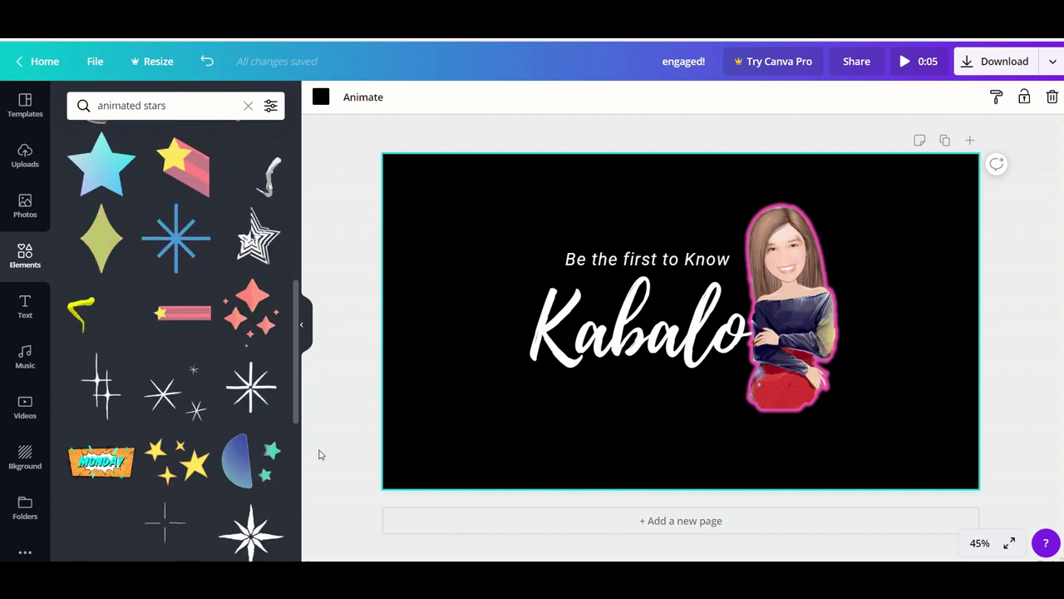
scroll(156, 372, down, 3)
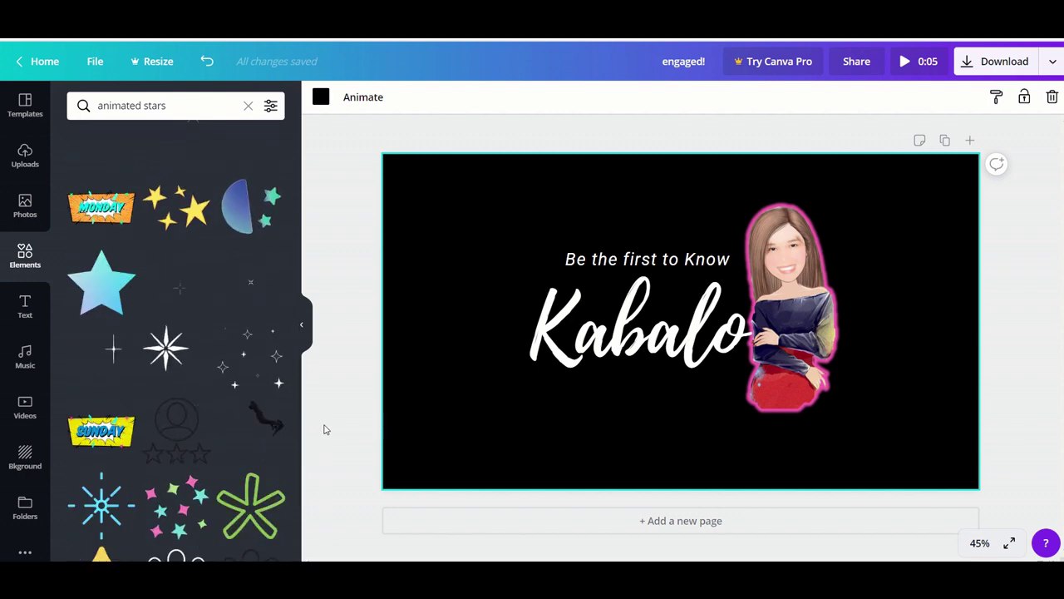
scroll(293, 449, down, 5)
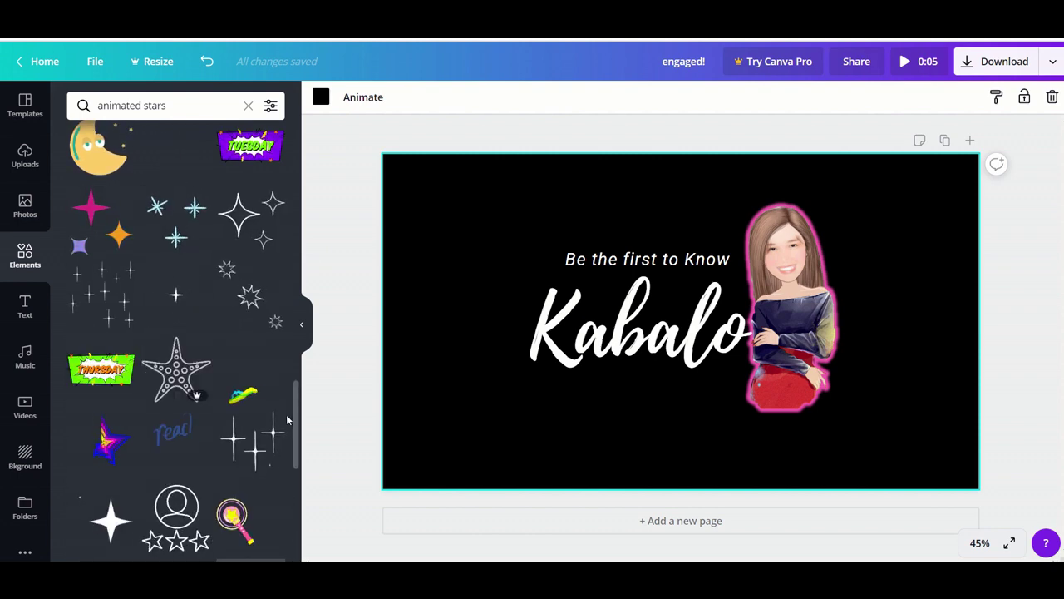
click(83, 301)
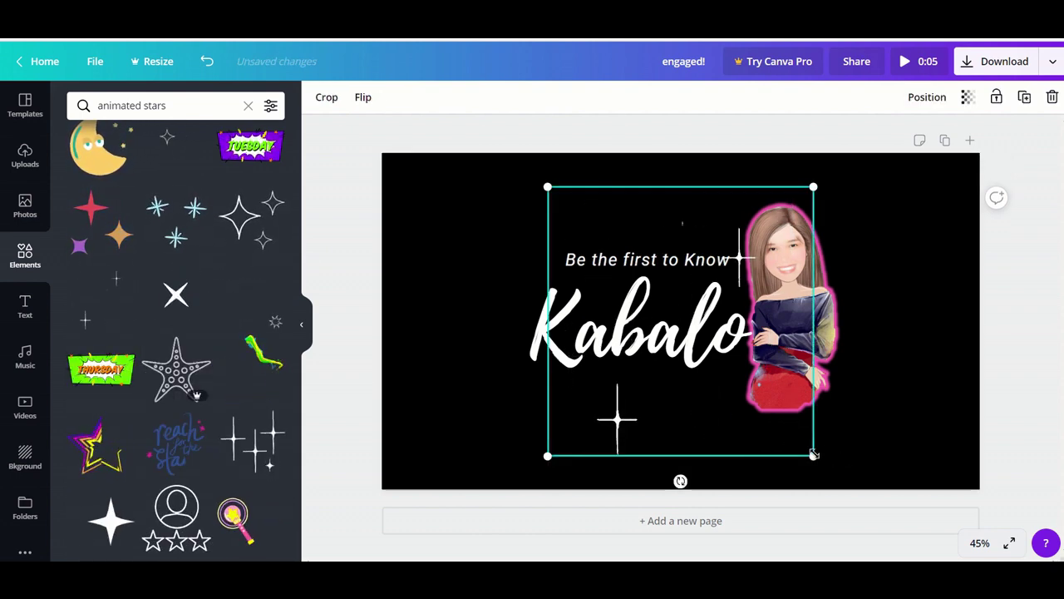
drag(820, 449, 853, 246)
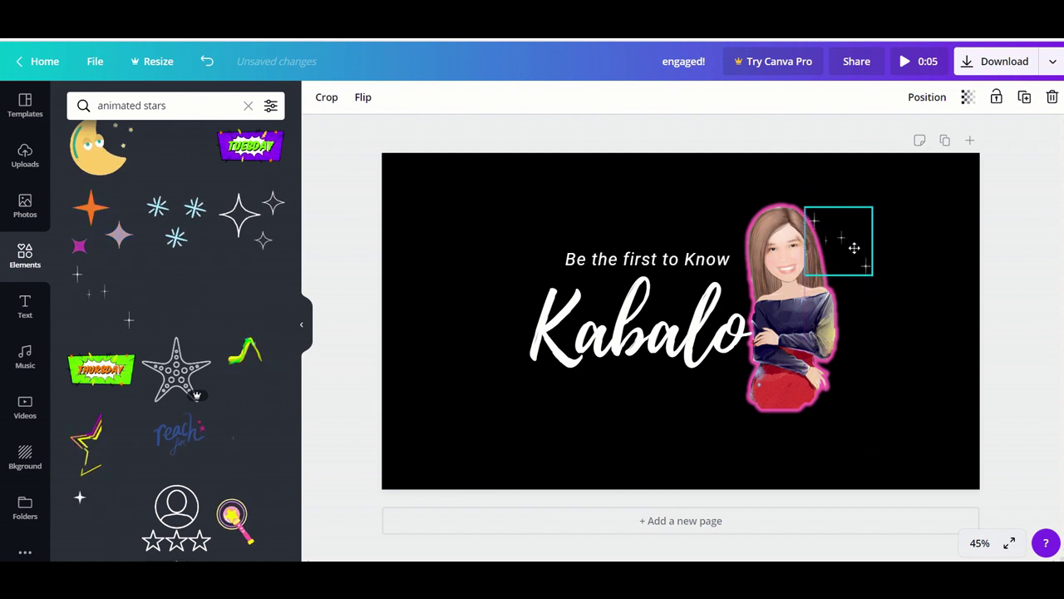
click(904, 333)
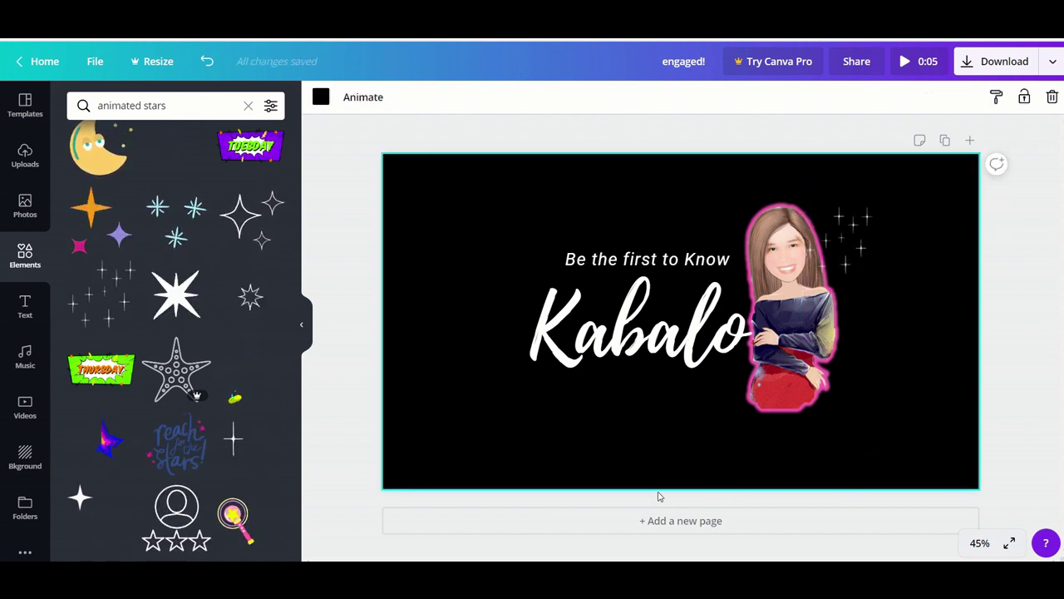
Add a second cluster of small white twinkling stars, shrink it and place it around the lower part of the "K" in "Kabalo".
click(96, 313)
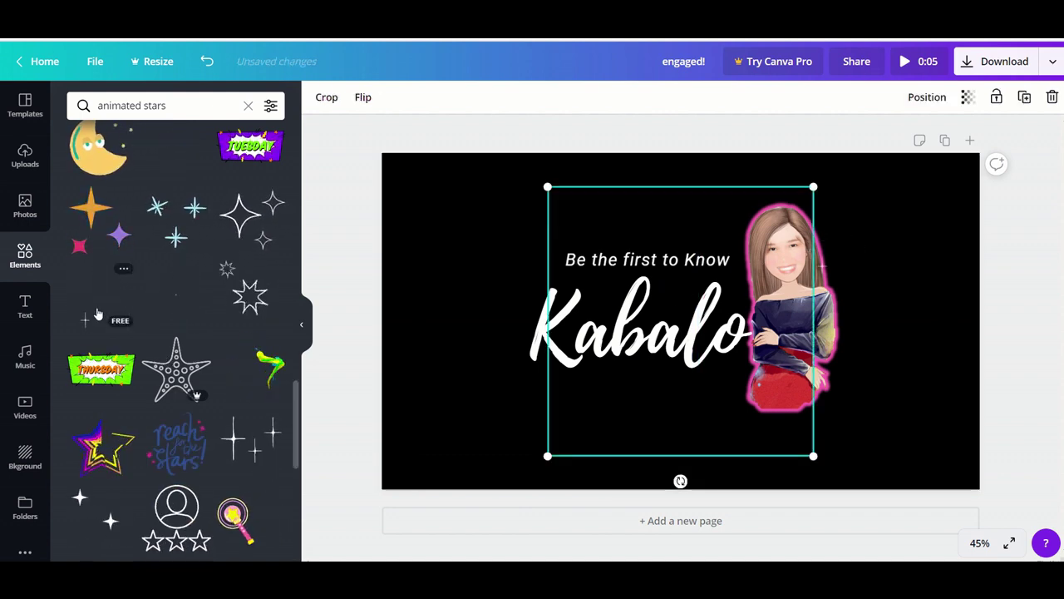
drag(811, 456, 560, 359)
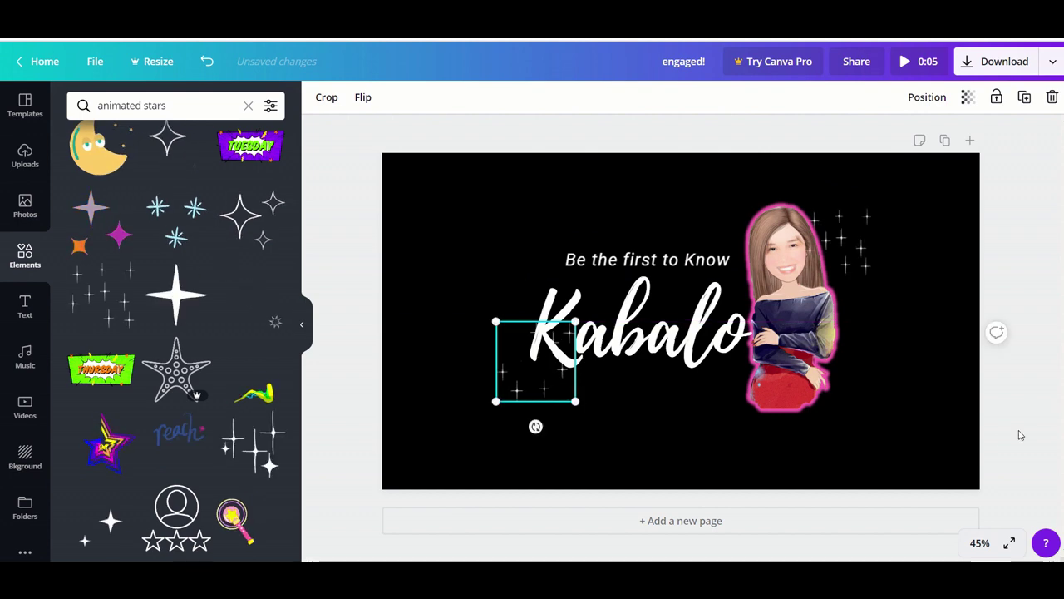
drag(575, 397, 594, 387)
click(903, 375)
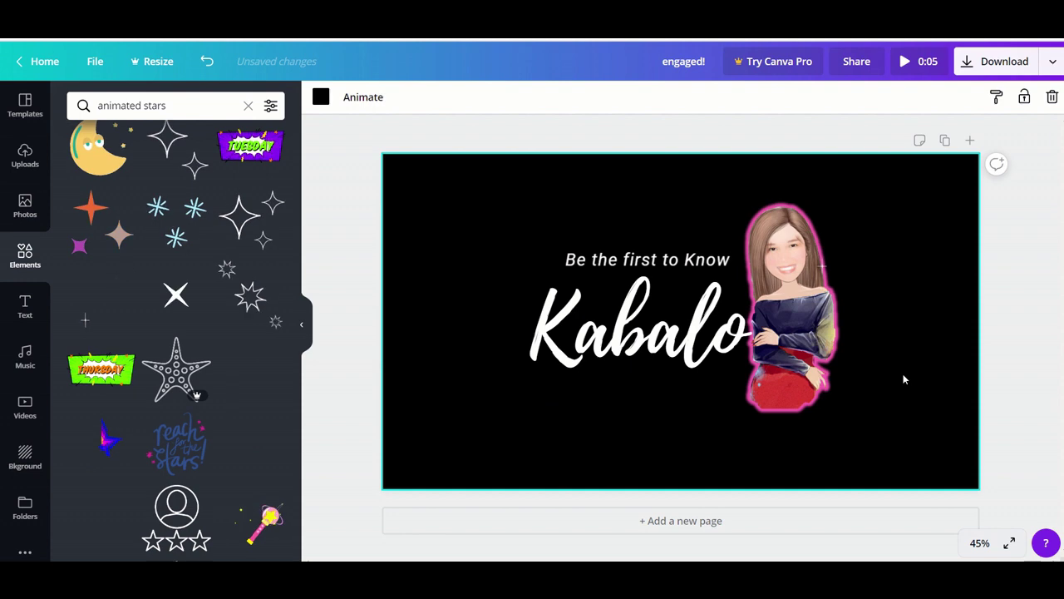
click(1022, 349)
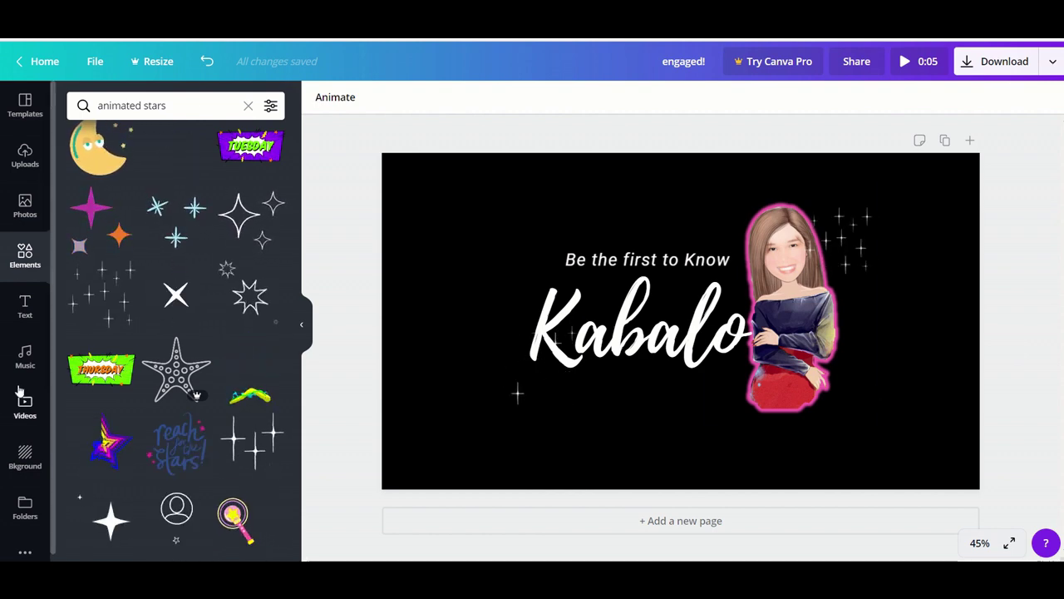
Search the elements library for "brush animated".
click(175, 110)
triple_click(175, 110)
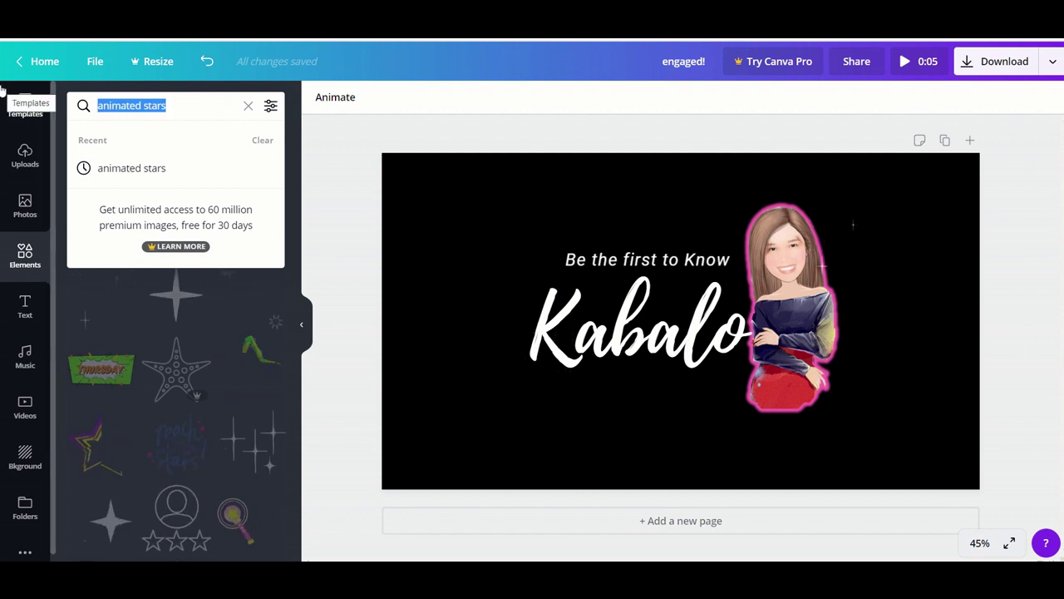
text(brsh)
key(BackSpace)
key(BackSpace)
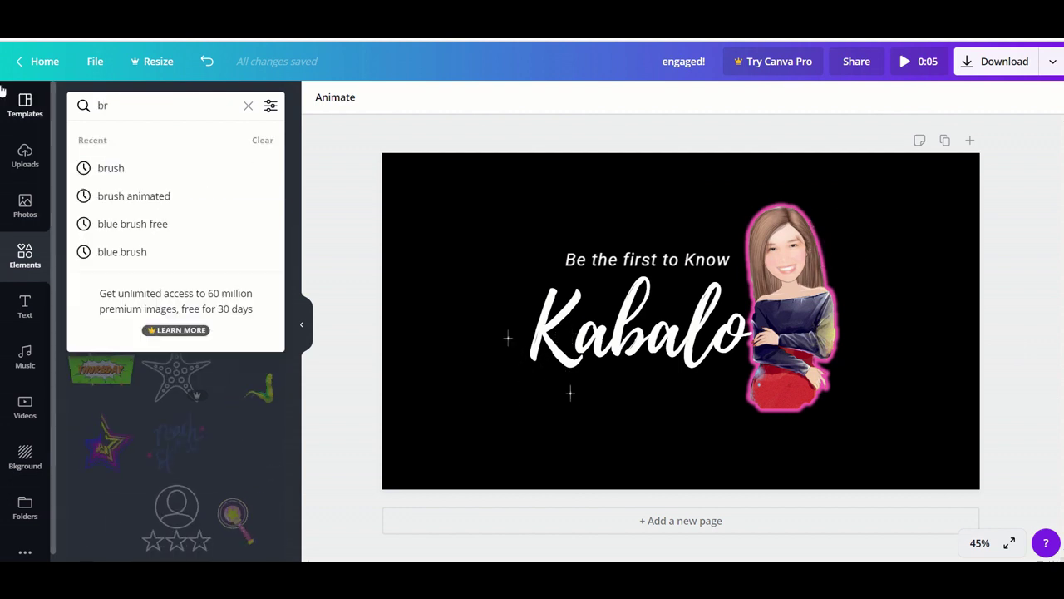
text(ush animated)
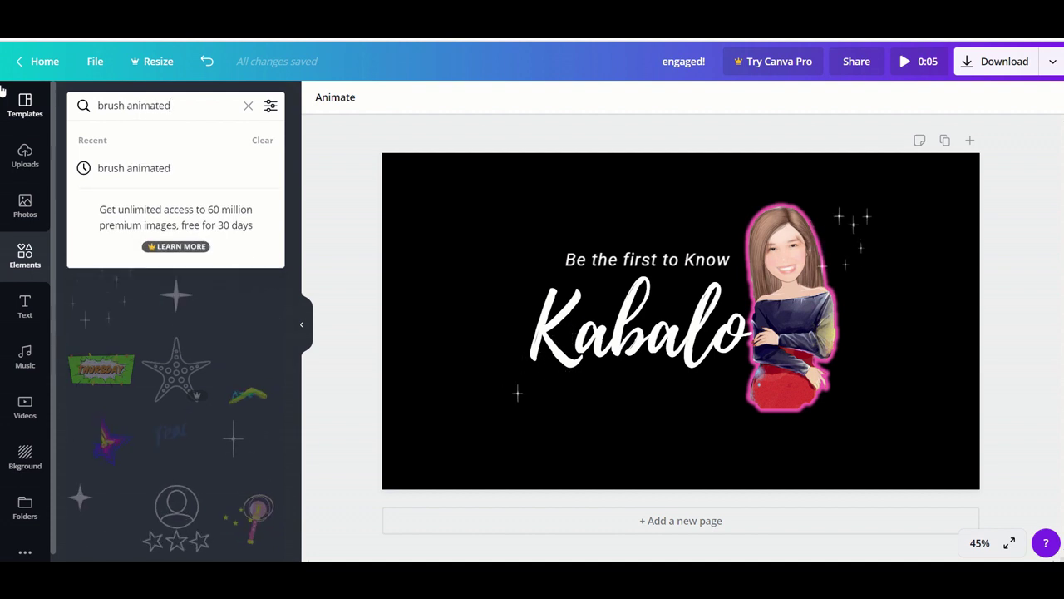
key(Return)
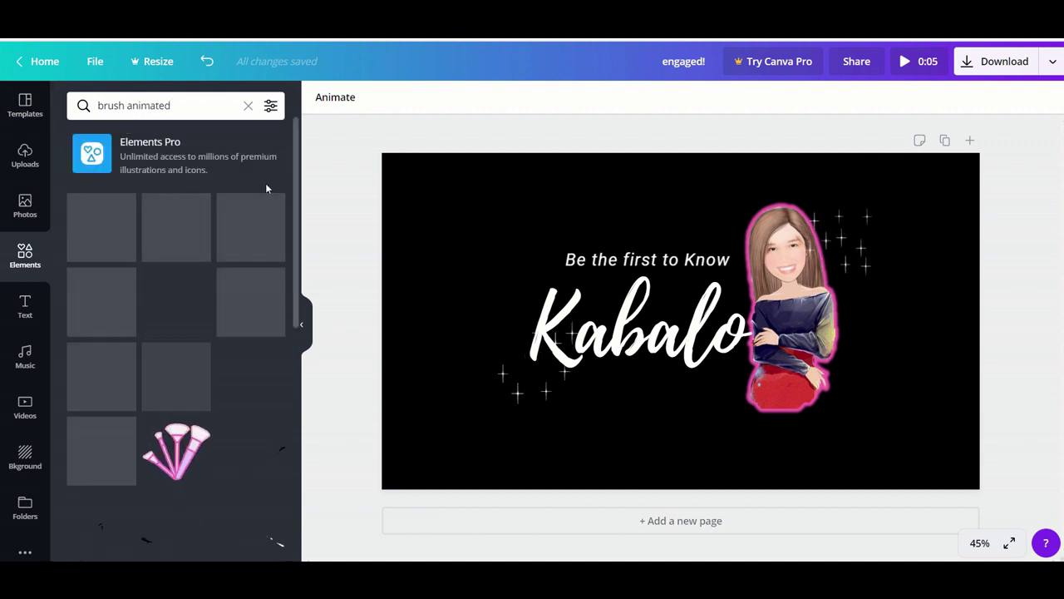
Try adding the green animated brush stroke to the page.
drag(297, 175, 314, 391)
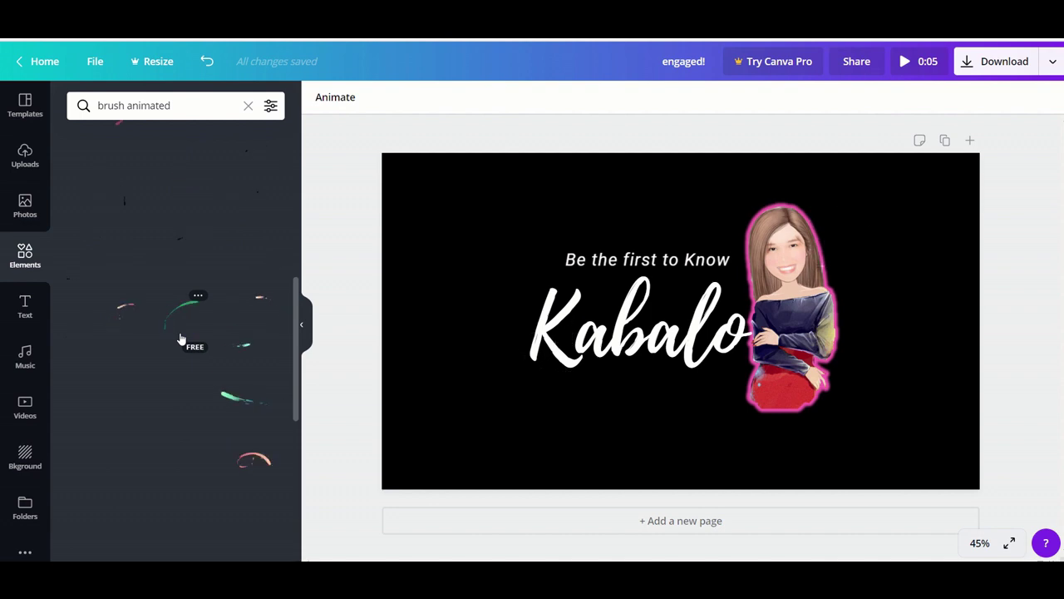
click(180, 338)
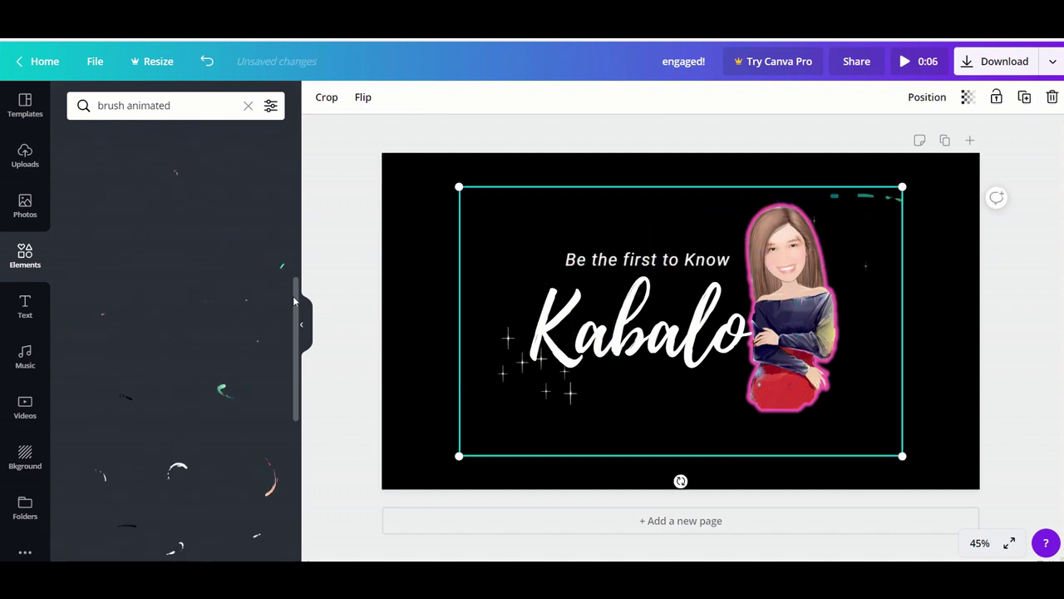
Add the broad, jagged grey brush stroke from the "brush" results and send it behind the text and caricature.
scroll(281, 320, down, 5)
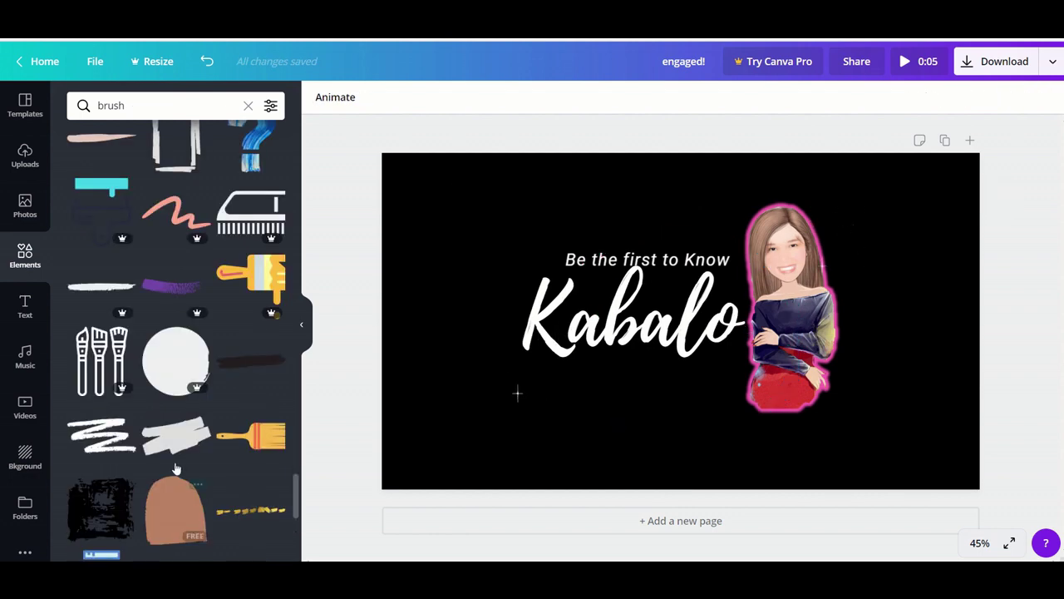
click(173, 449)
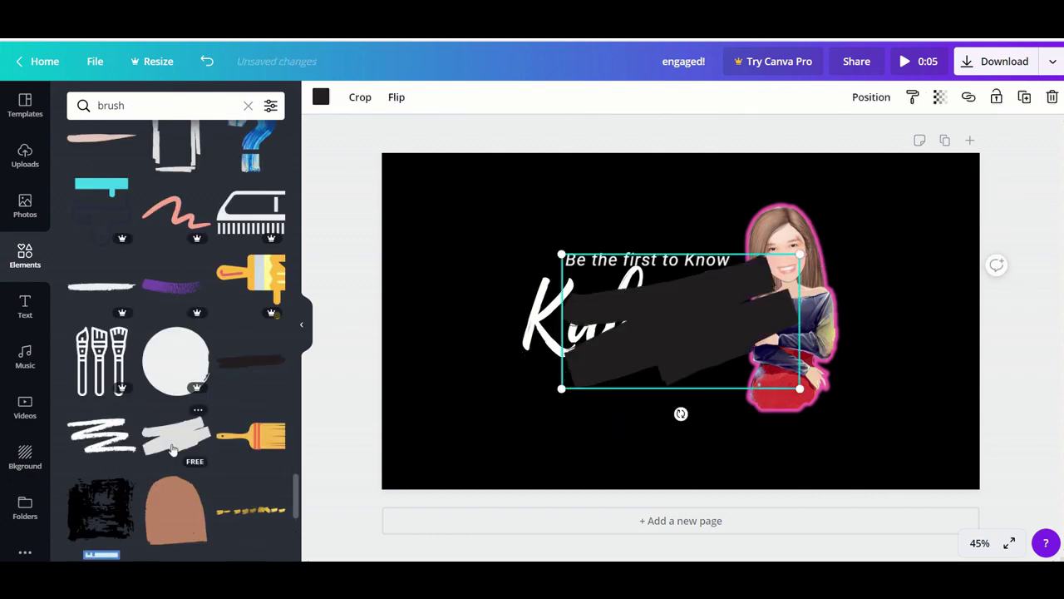
right_click(670, 336)
click(727, 422)
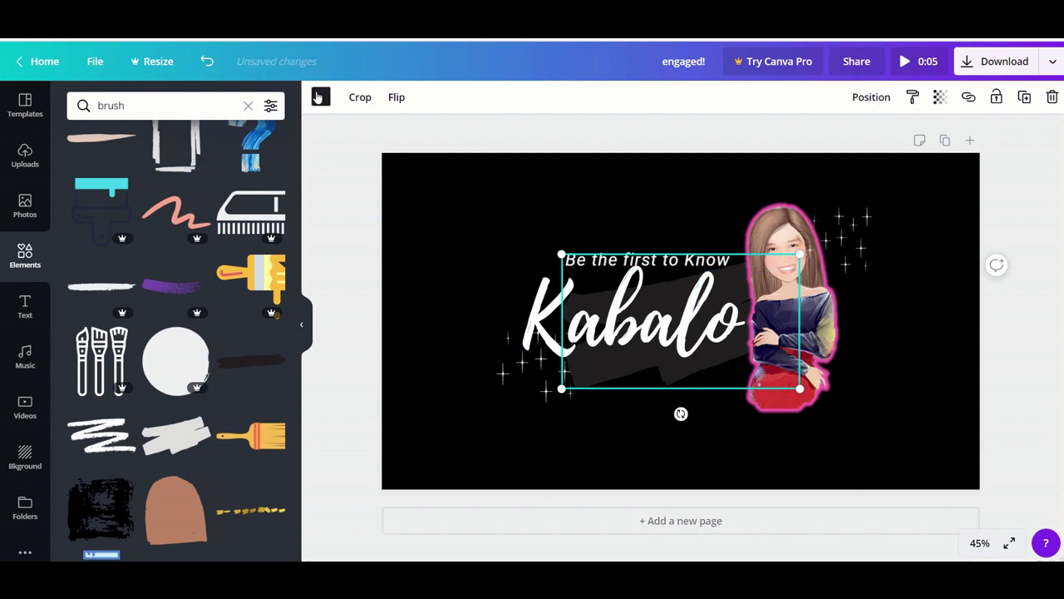
Recolour the brush stroke bright pink and enlarge it to about 812 × 459 behind "Kabalo".
click(302, 325)
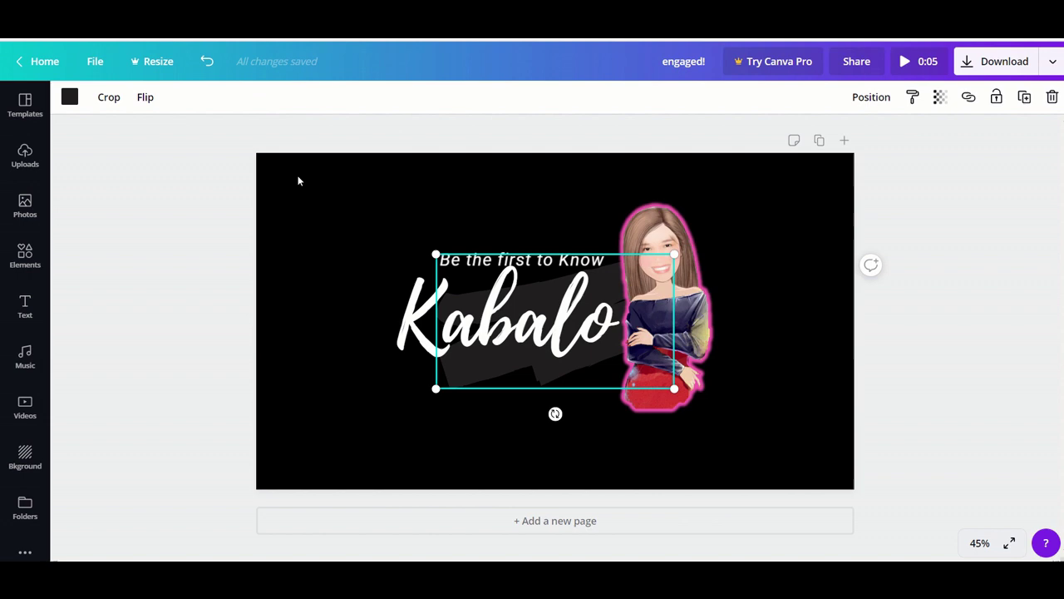
click(70, 97)
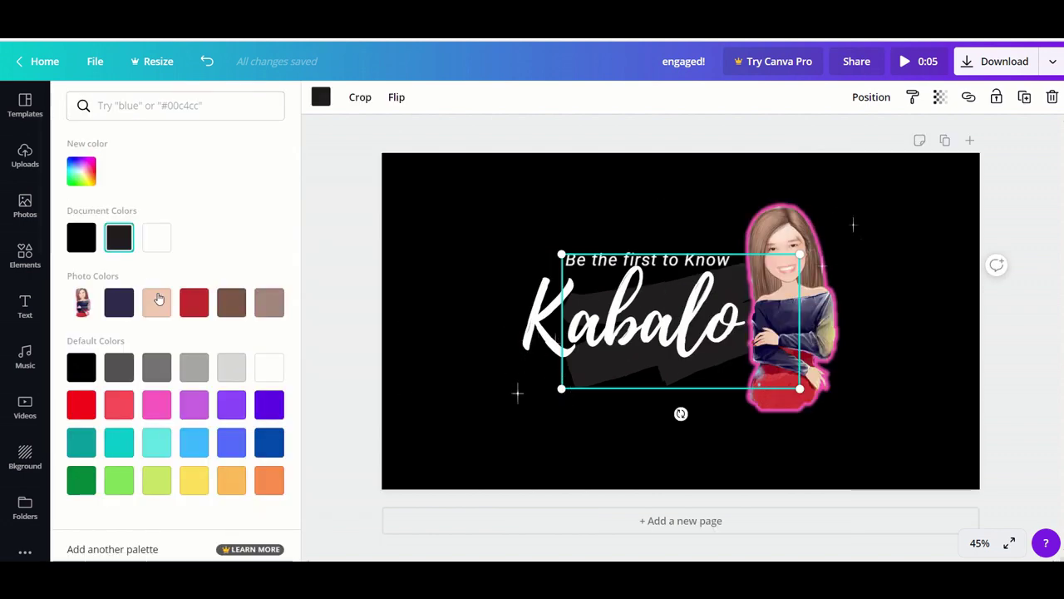
click(144, 413)
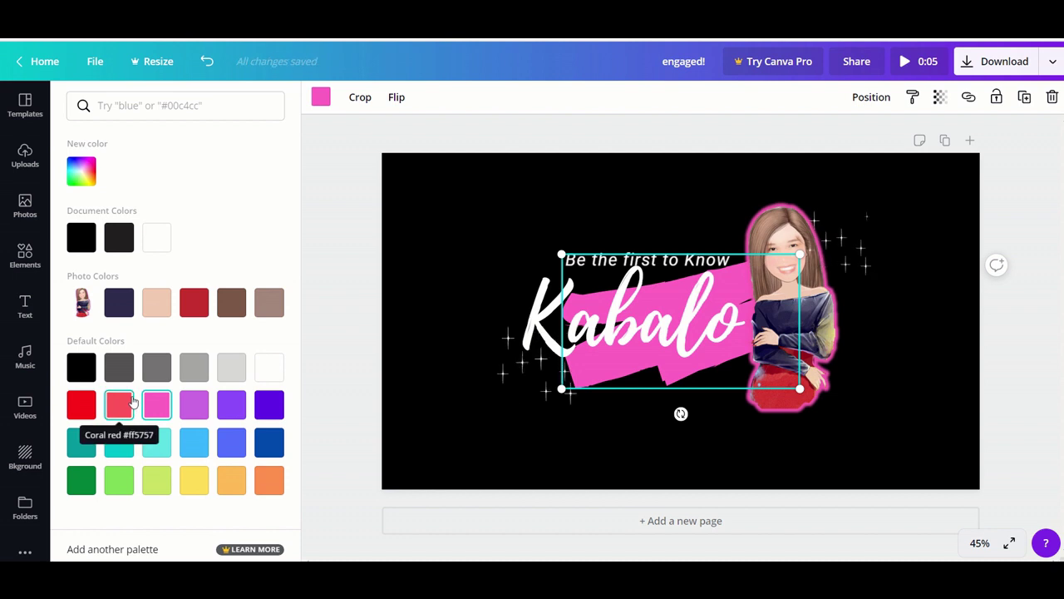
drag(550, 254, 545, 246)
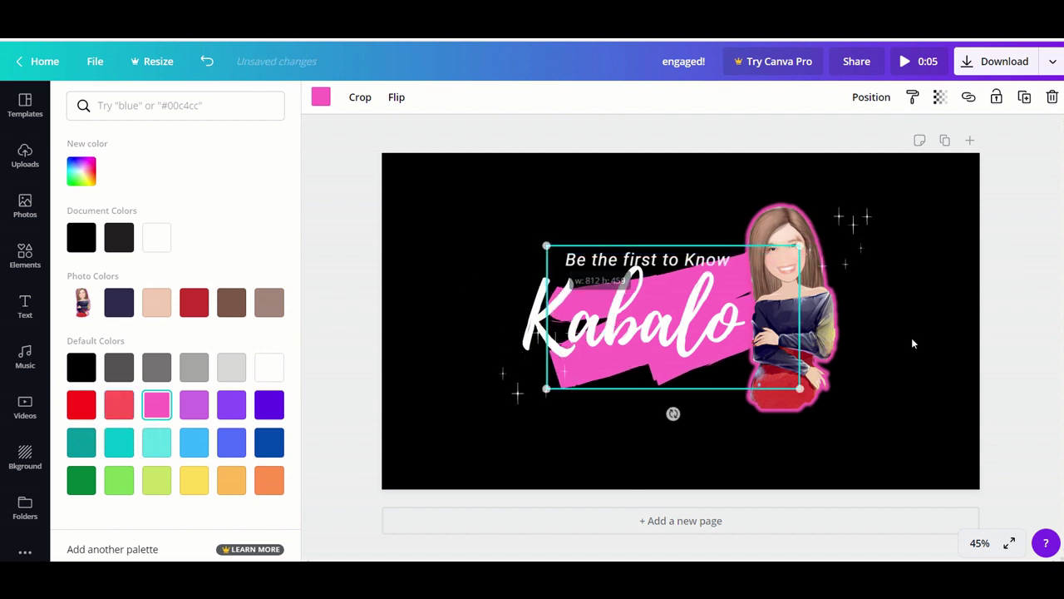
click(925, 389)
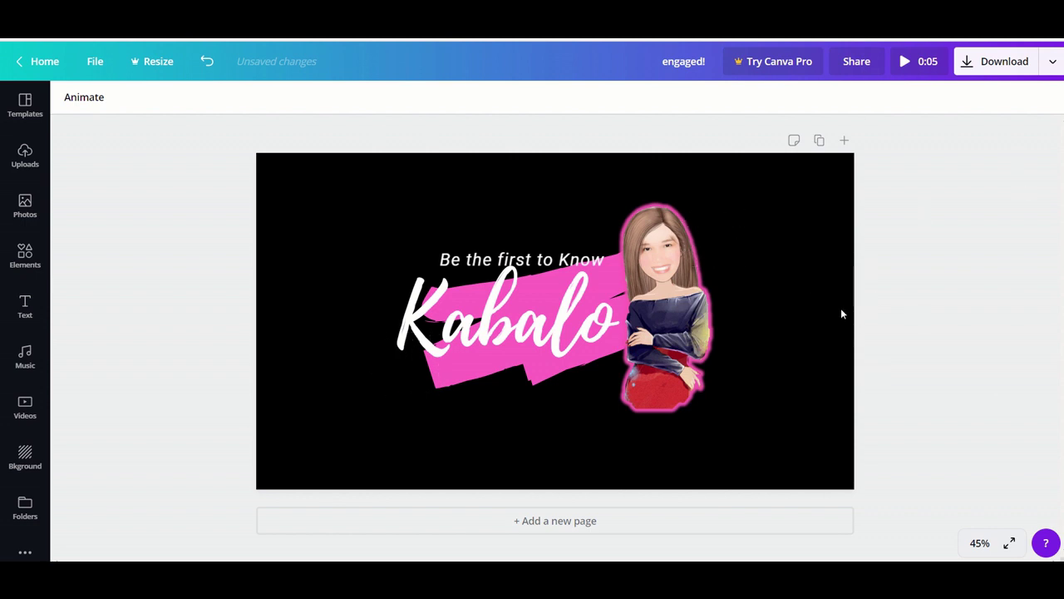
Play a preview of the intro page and return to the editor.
click(909, 66)
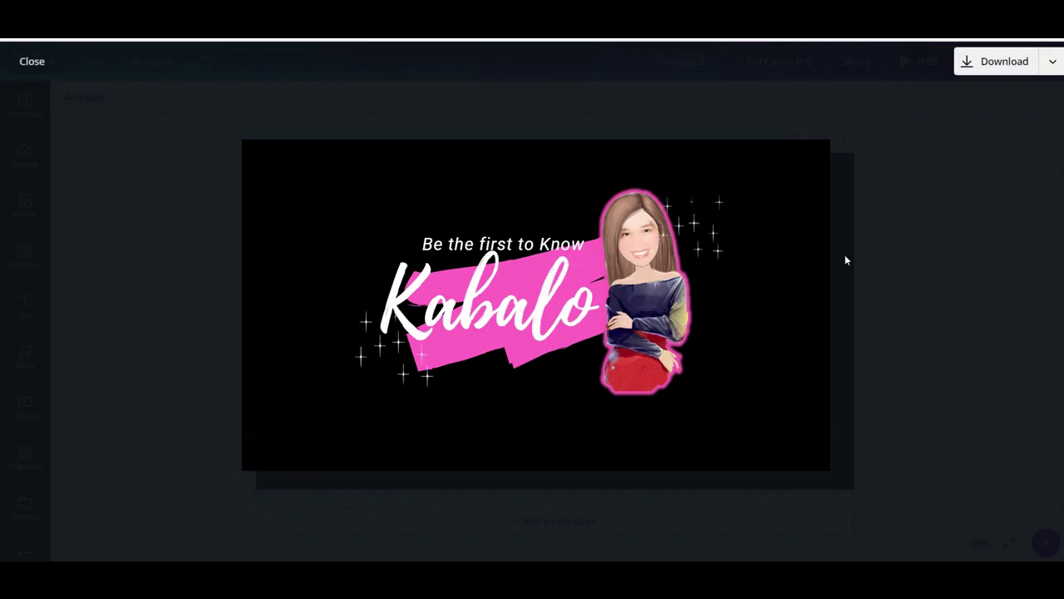
key(Escape)
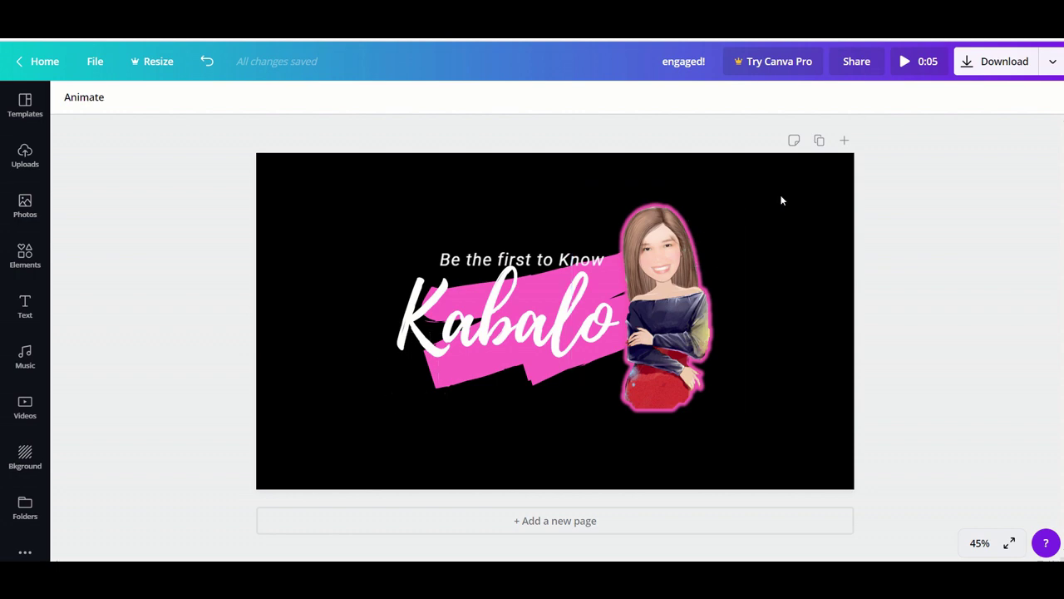
Add a second page to the design and search the elements library for "youtube".
click(550, 519)
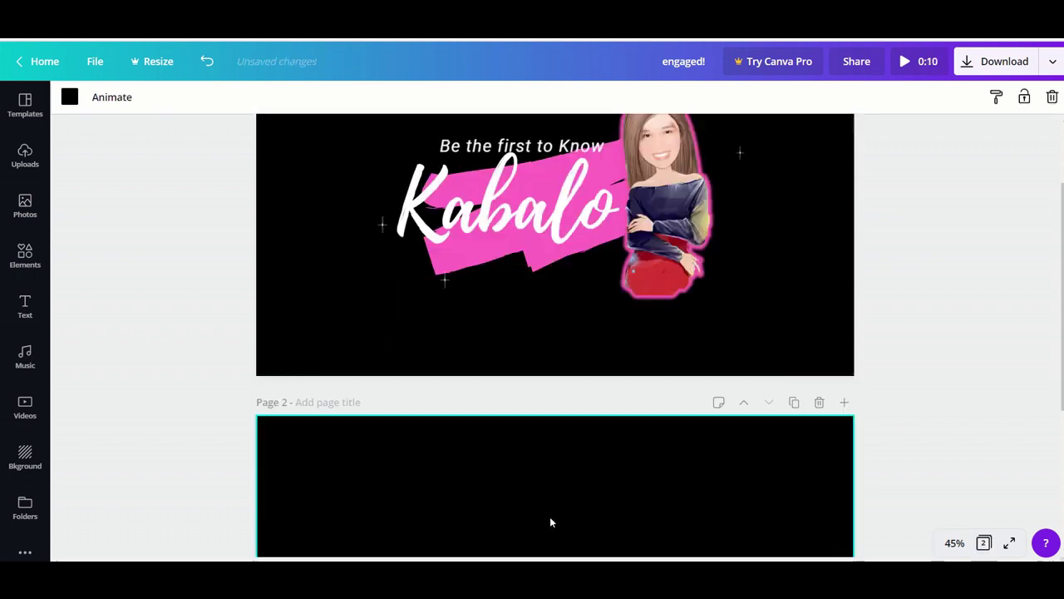
click(22, 253)
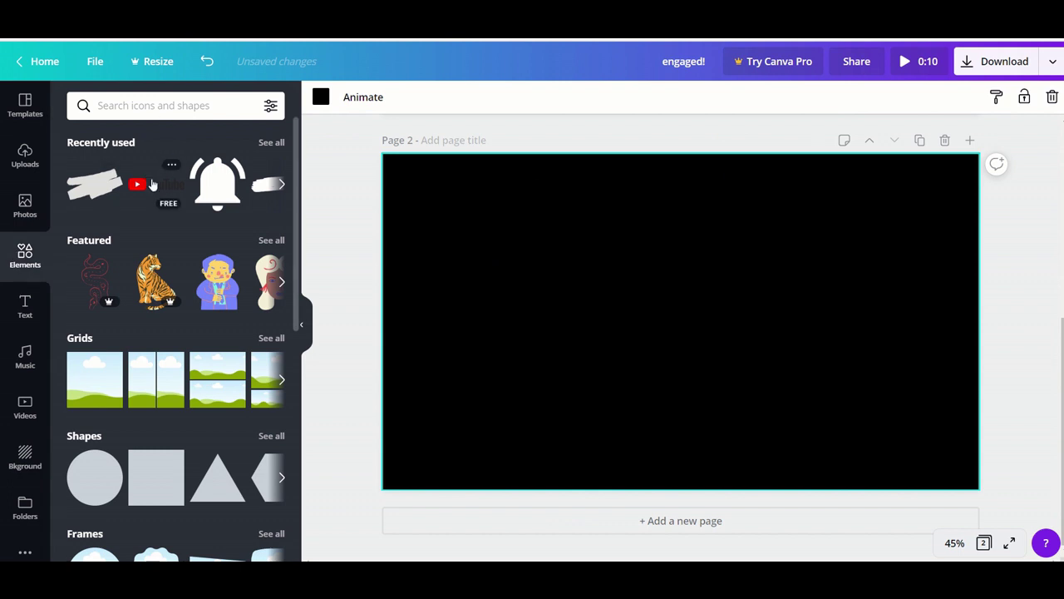
click(138, 104)
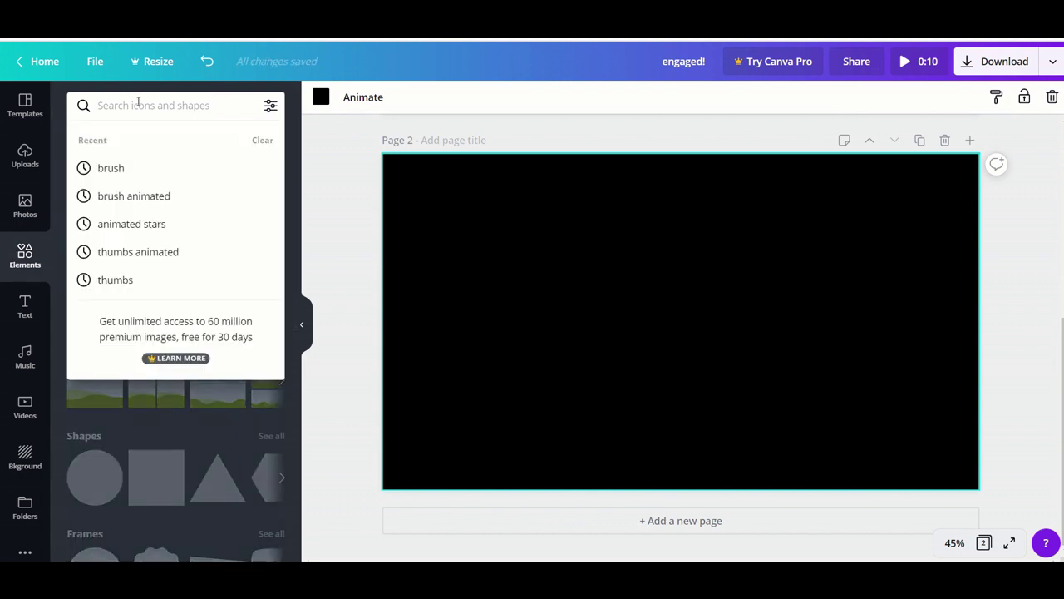
text(youtube)
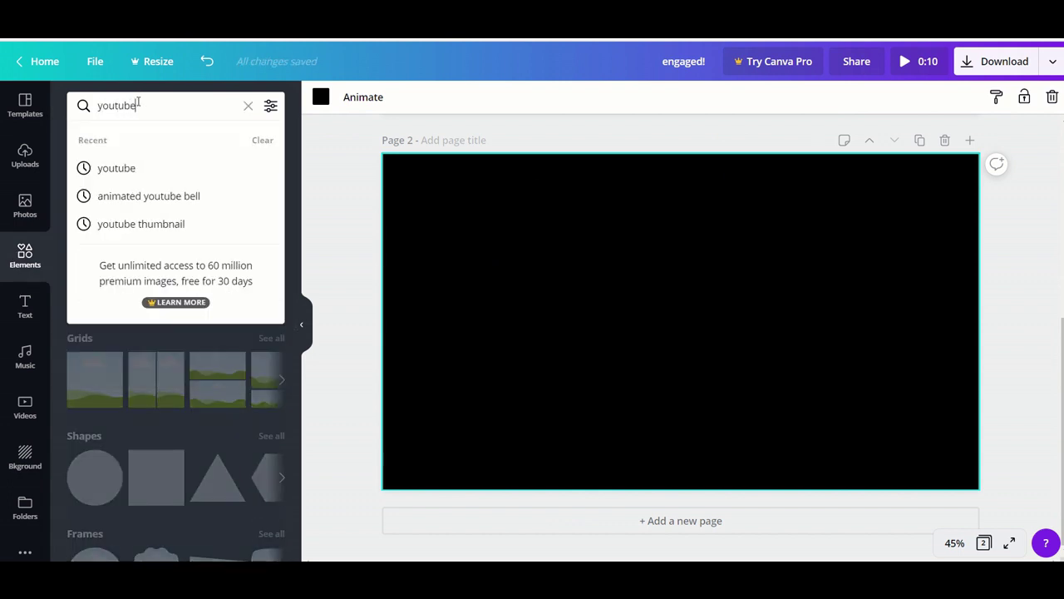
key(Return)
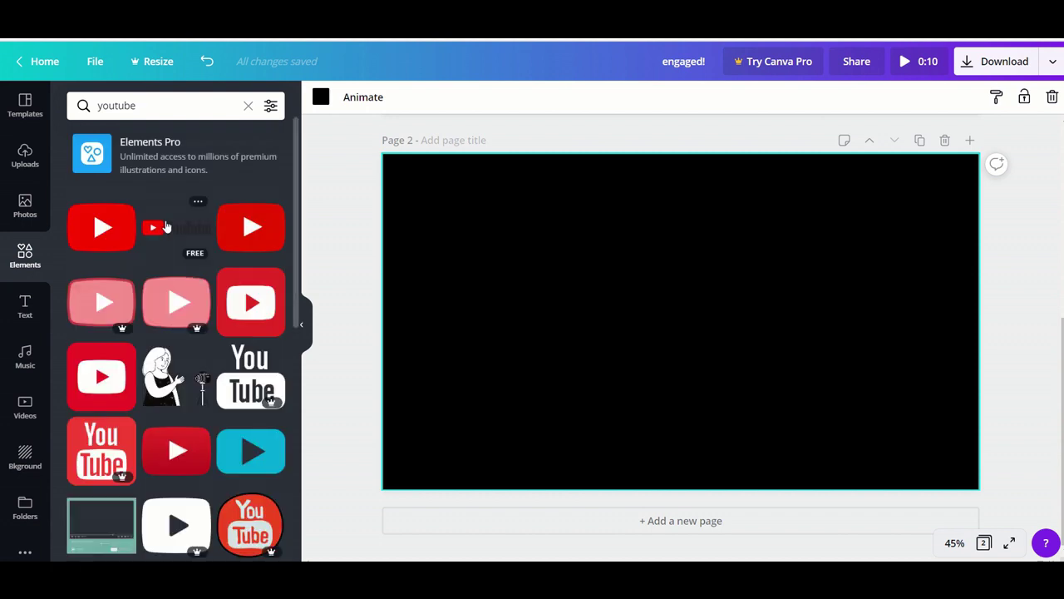
Add the YouTube logo with its wordmark to page 2 and recolour the dark lettering white.
click(167, 226)
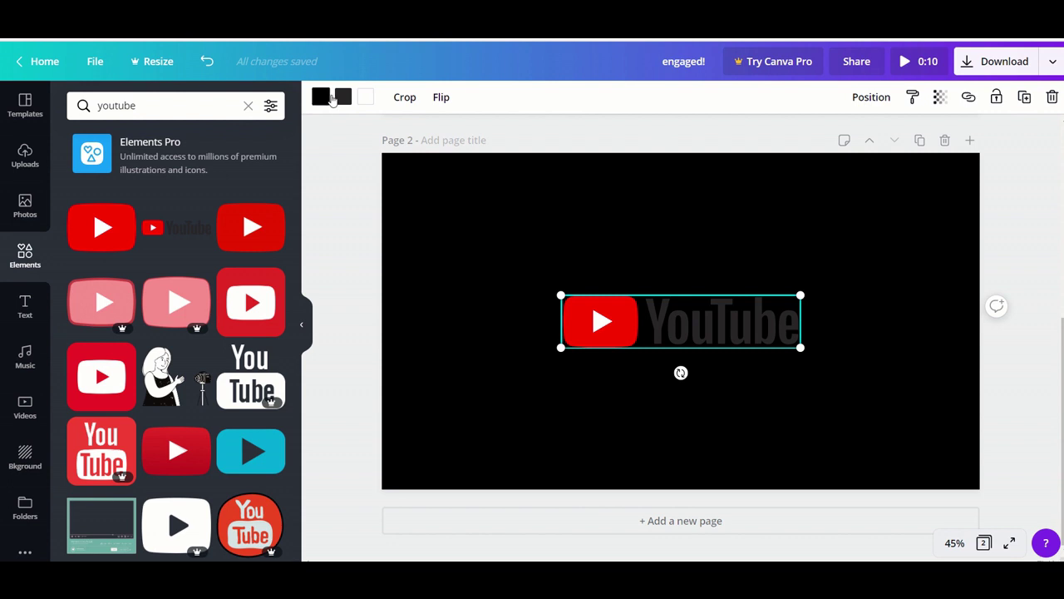
click(340, 98)
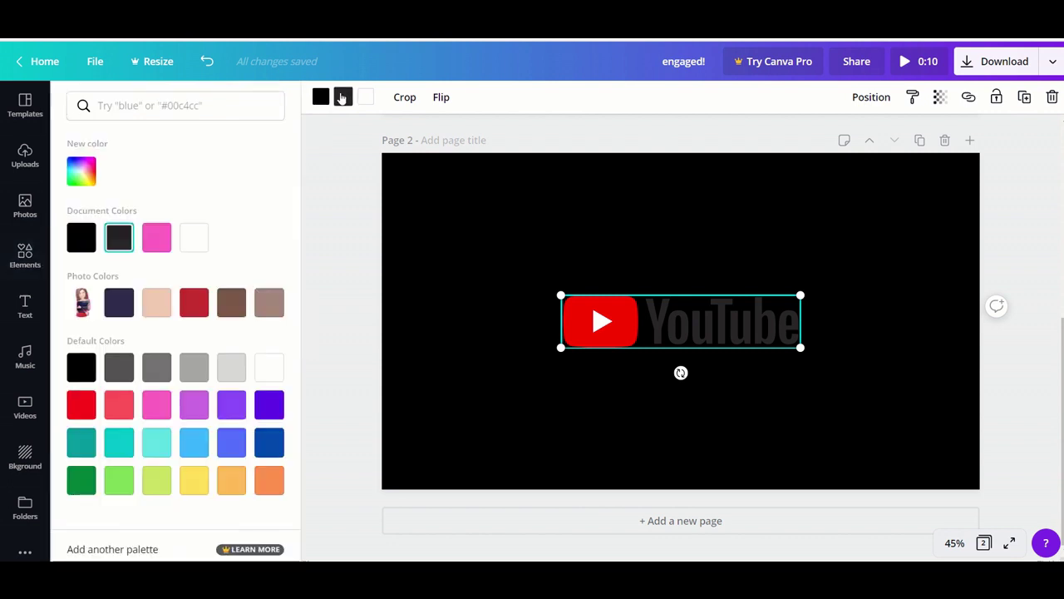
click(194, 239)
click(744, 349)
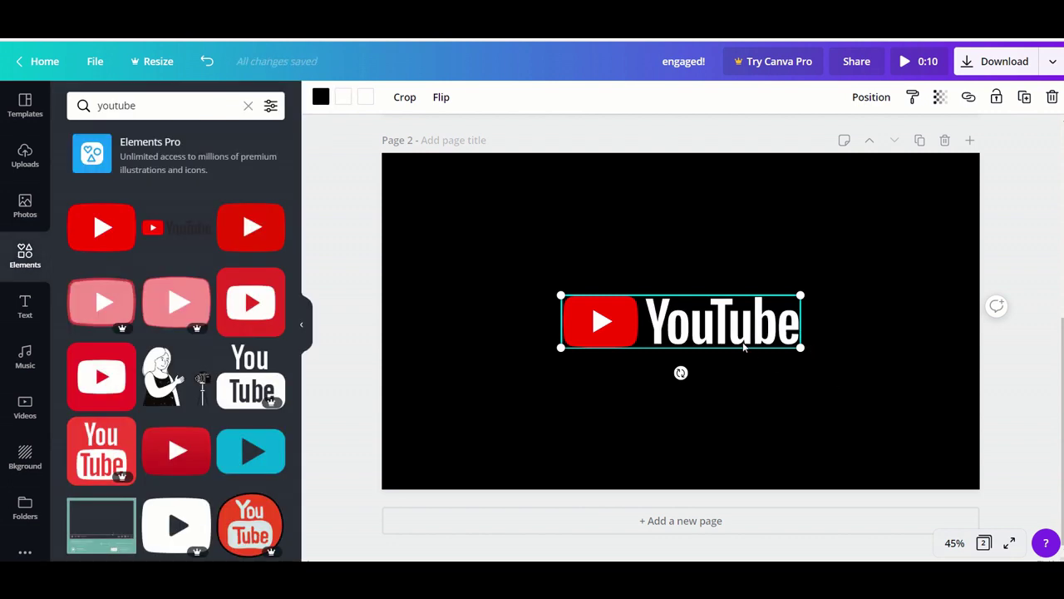
Shrink the YouTube logo and place it a little below the centre of page 2.
click(831, 416)
drag(692, 339, 693, 274)
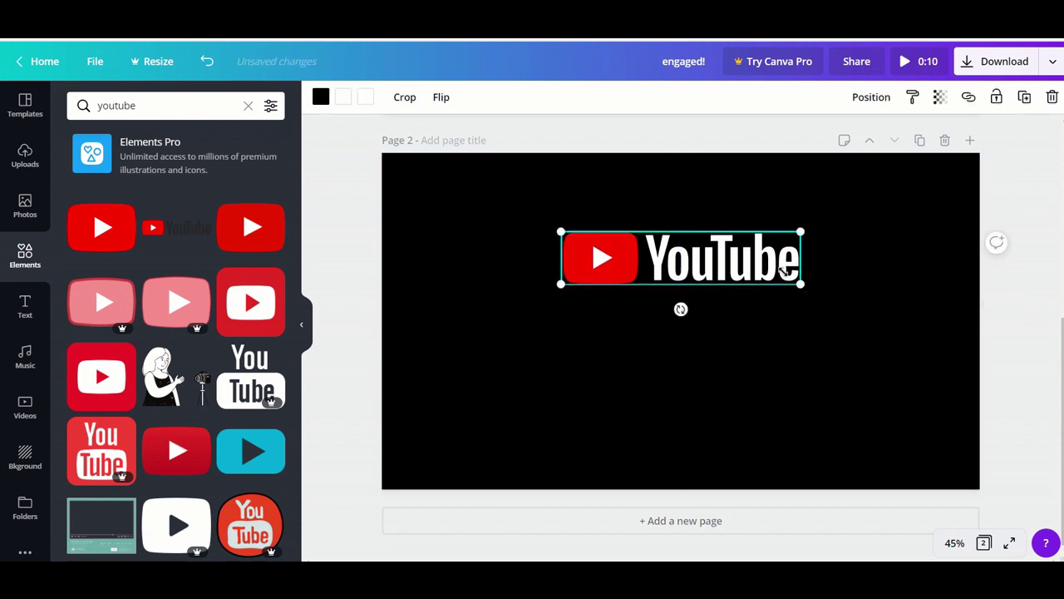
drag(785, 272, 709, 364)
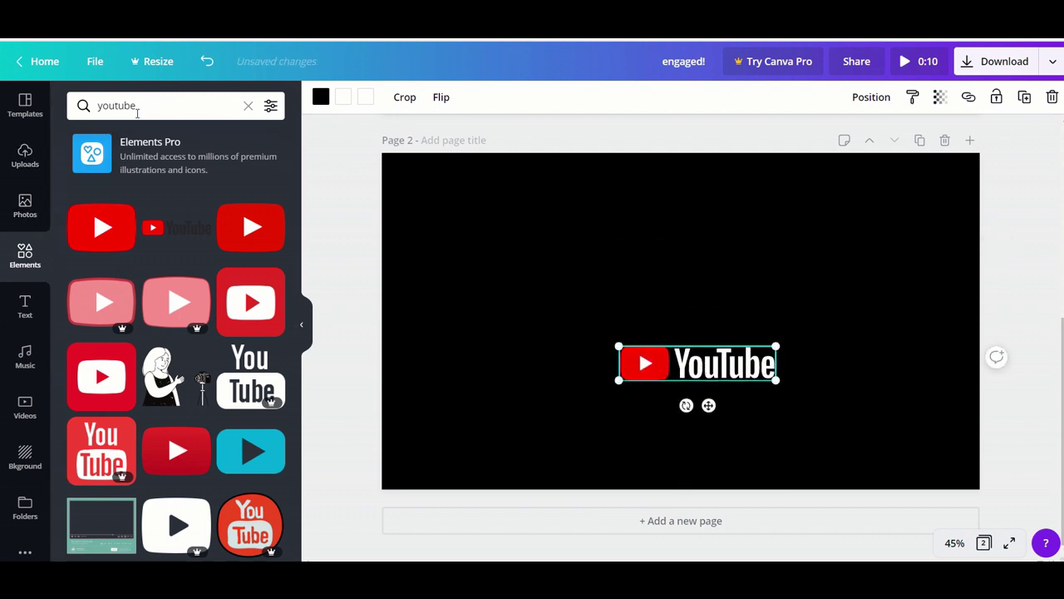
Search the elements library for "subscribe".
drag(136, 106, 61, 100)
text(subsc)
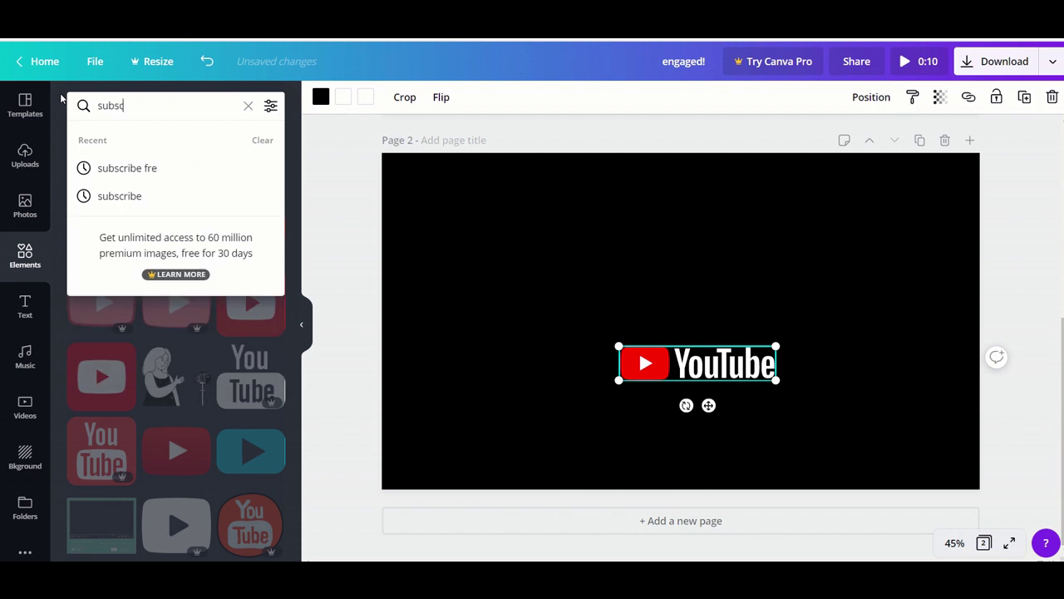
text(ribe)
key(Return)
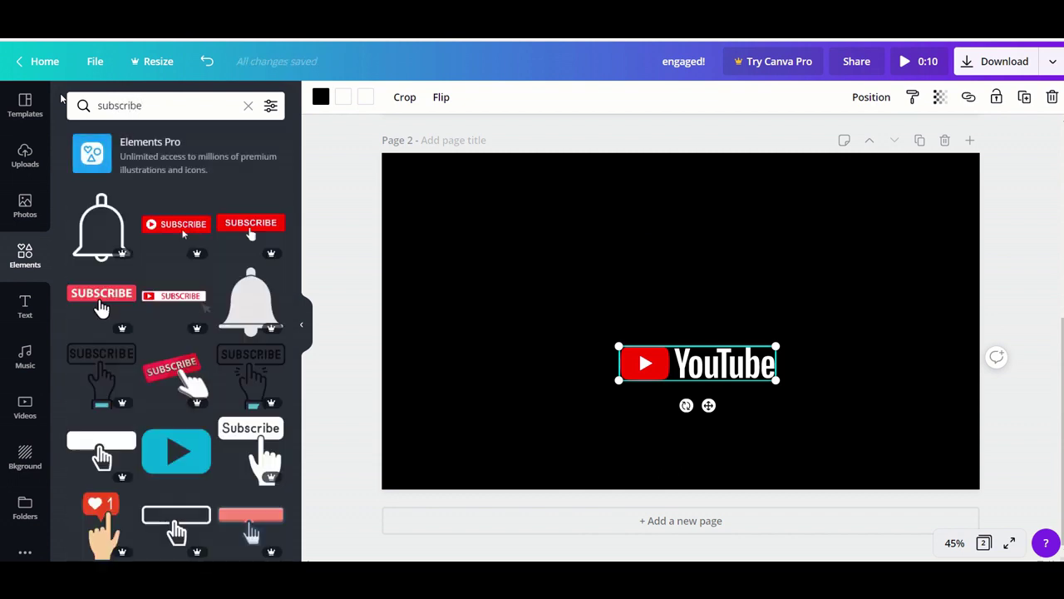
Refine the elements search to "subscribe free".
click(170, 115)
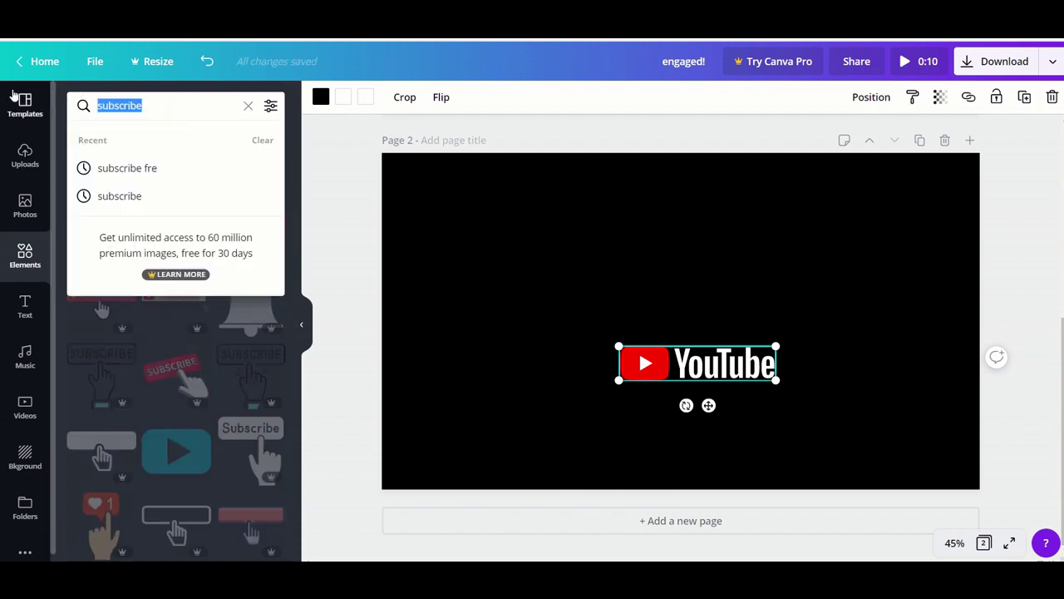
text(subsc)
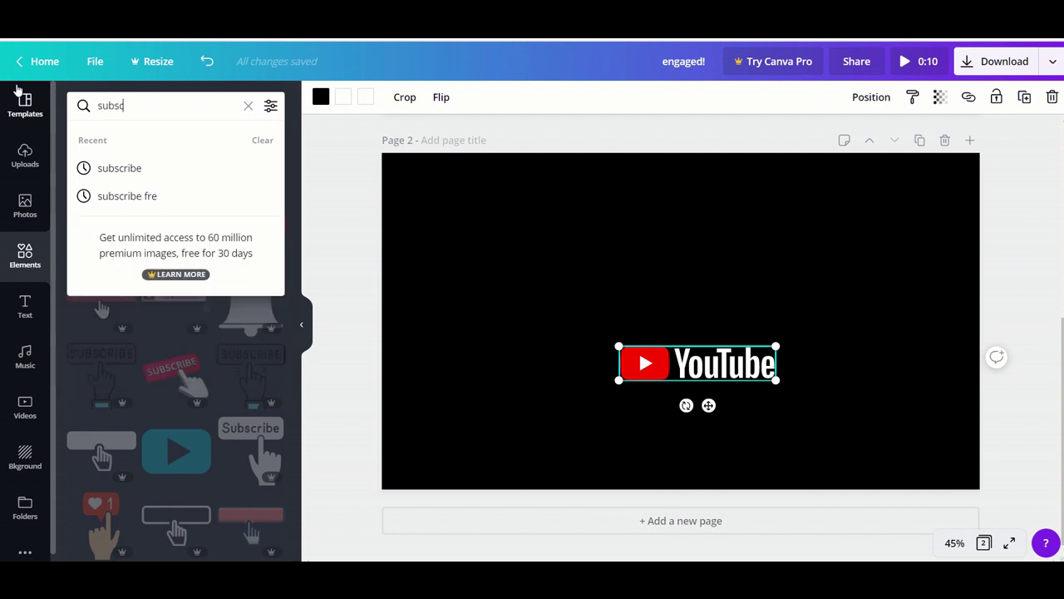
text(ribe fe)
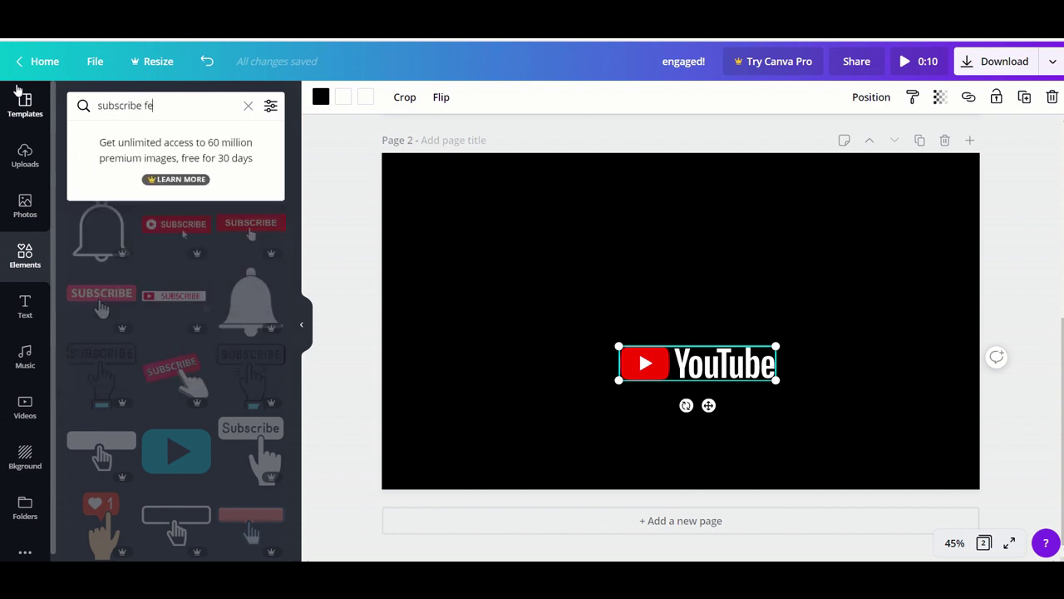
key(BackSpace)
text(ree)
key(Return)
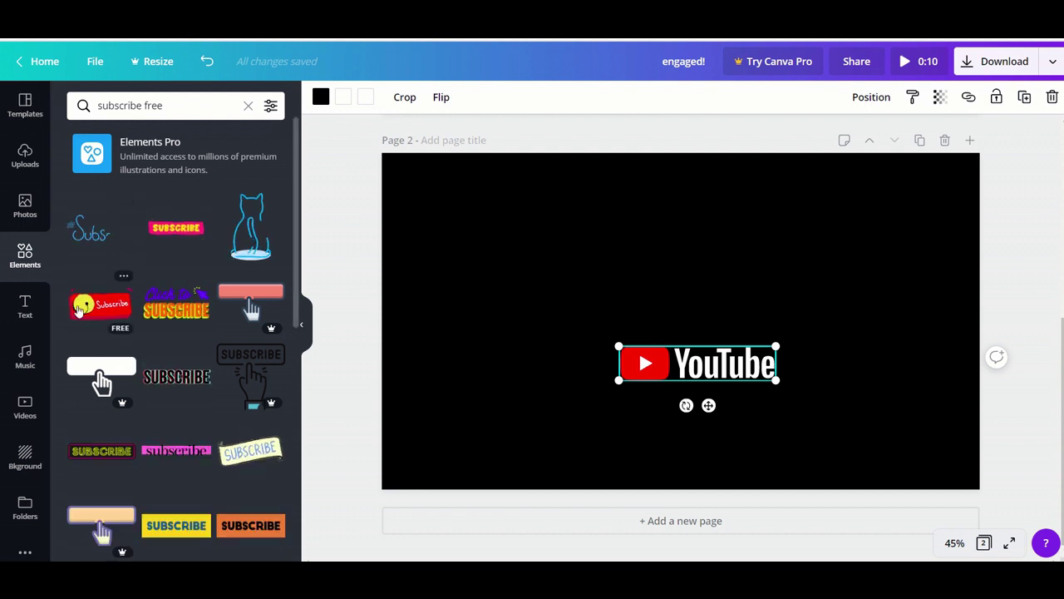
Add the red Subscribe button with the yellow bell, shrink it and place it above the YouTube logo.
click(78, 309)
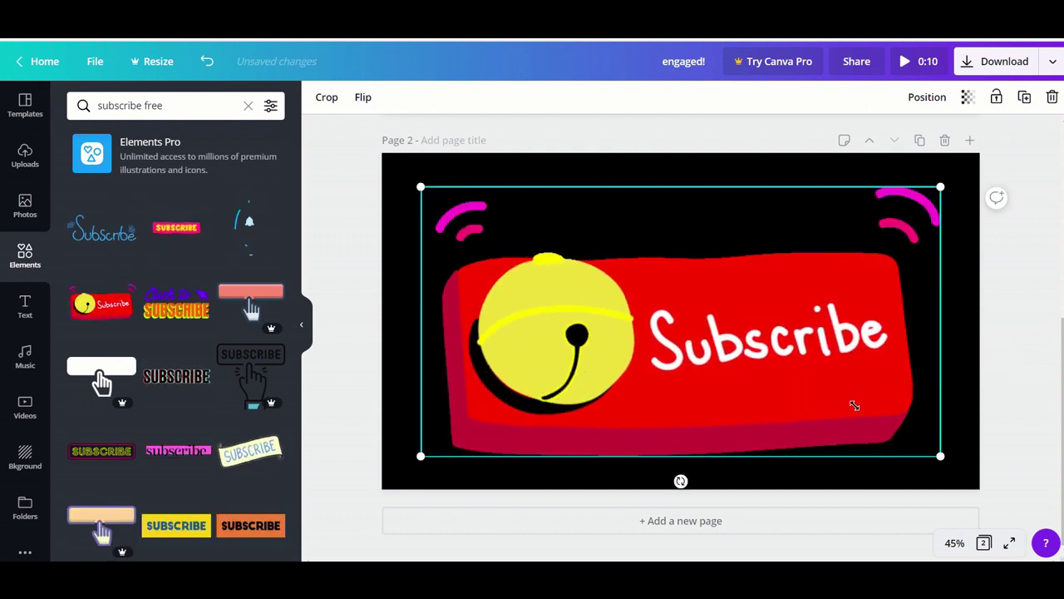
drag(940, 455, 585, 269)
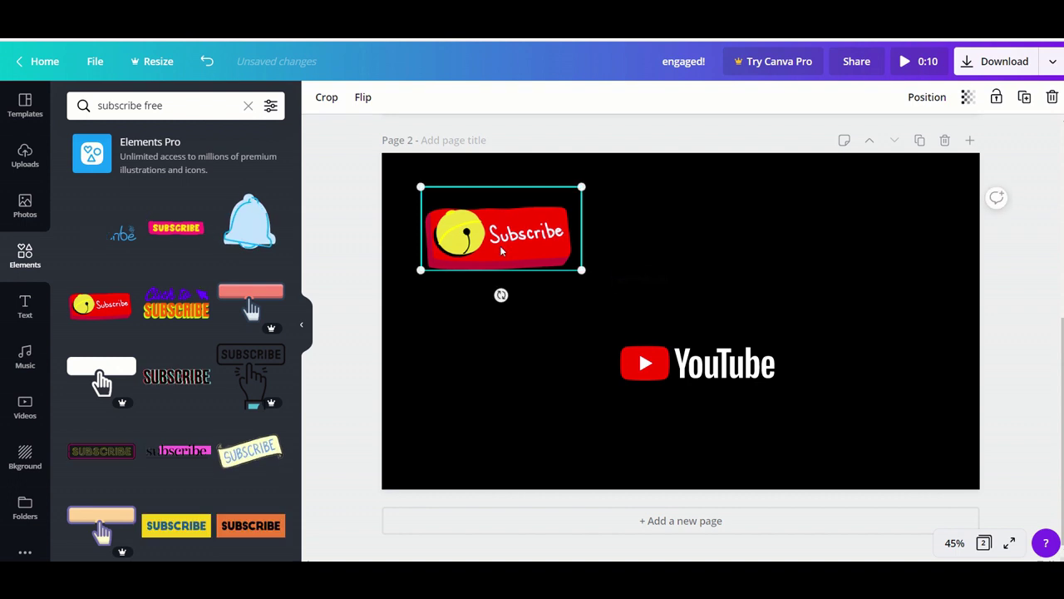
drag(504, 247, 688, 253)
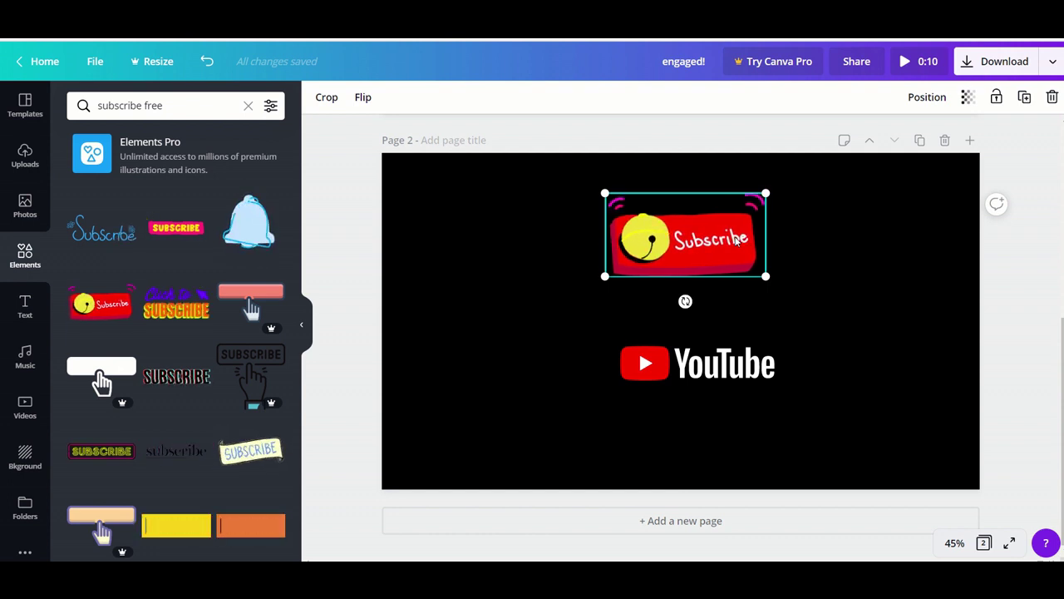
Move the Subscribe button down towards the page centre, and place a smaller YouTube logo in the upper-left corner of page 2.
drag(703, 263, 706, 321)
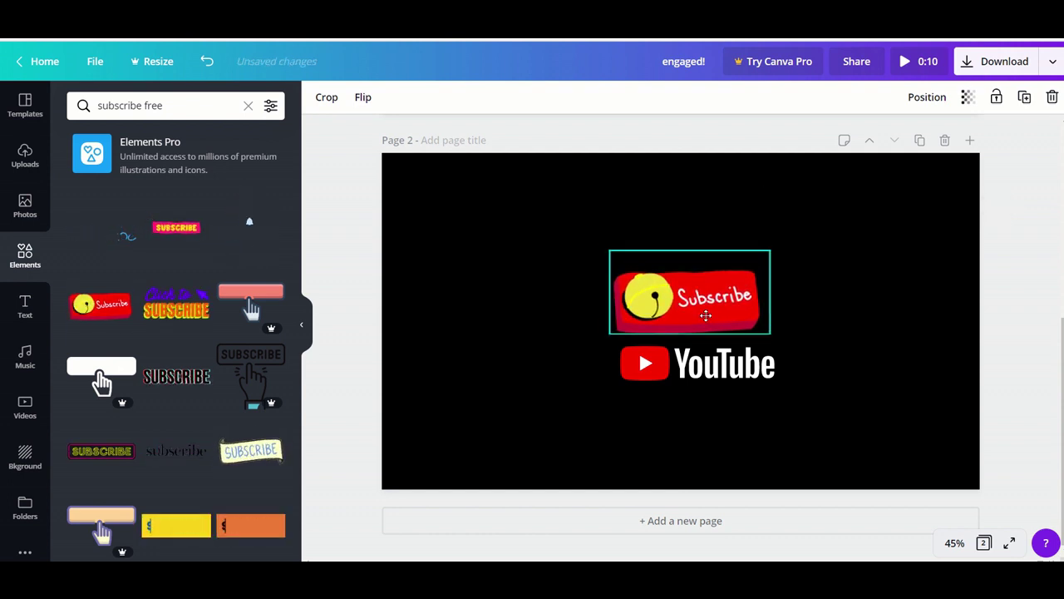
click(762, 377)
drag(775, 381, 487, 202)
Shrink the red Subscribe button and place it at the centre of page 2.
click(695, 330)
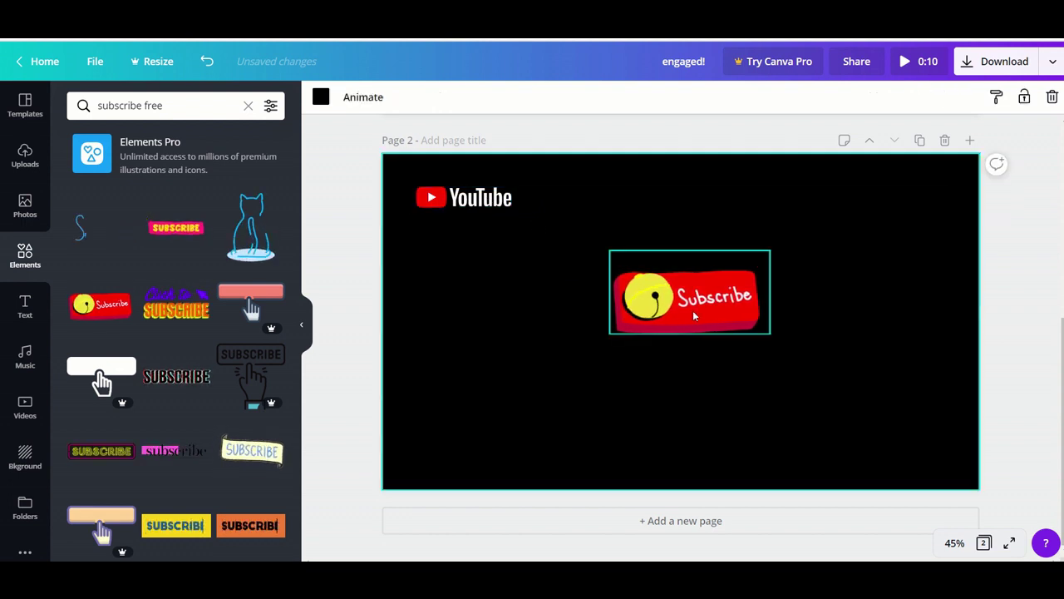
click(841, 361)
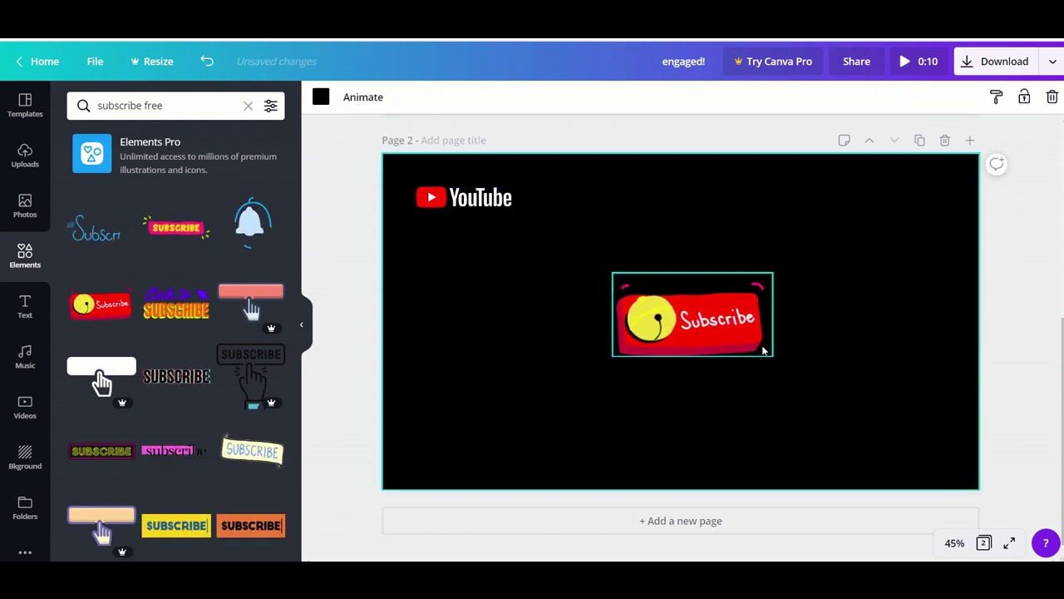
click(759, 351)
drag(774, 356, 700, 322)
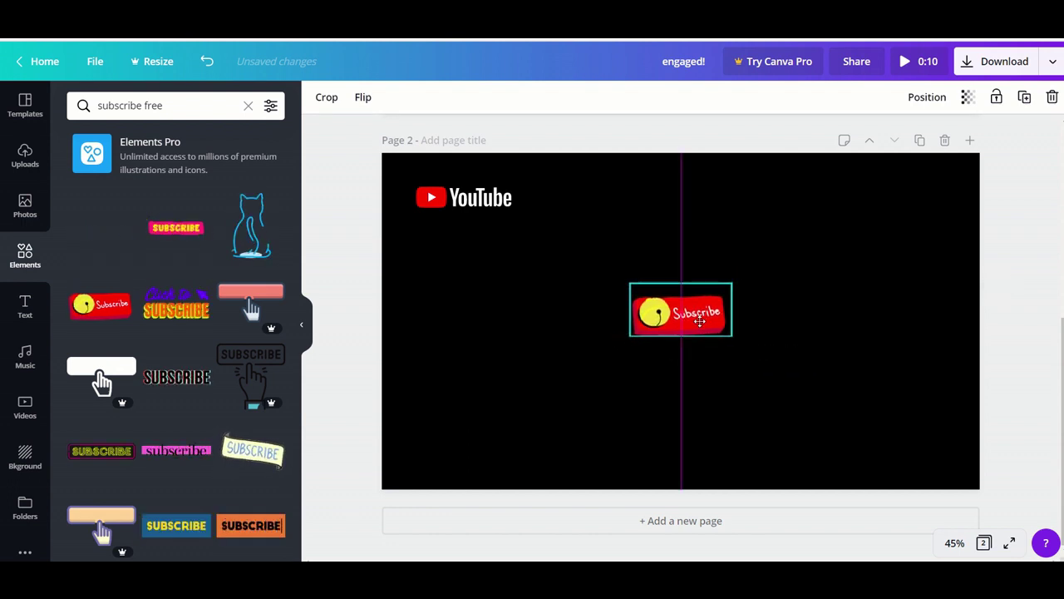
click(845, 352)
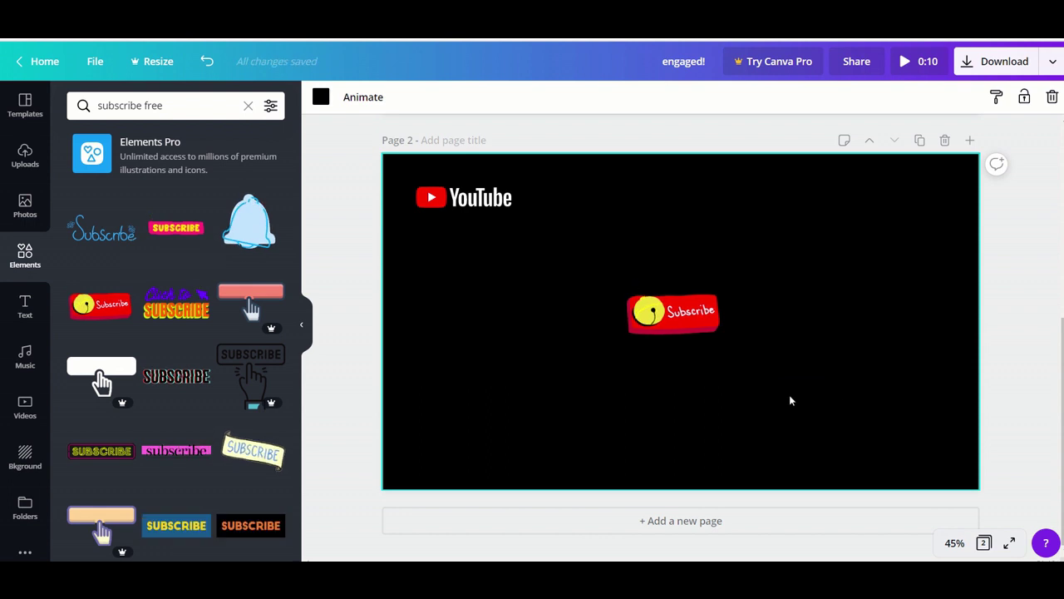
Add the blue animated bell to page 2, shrink it and place it to the right of the Subscribe button.
click(261, 239)
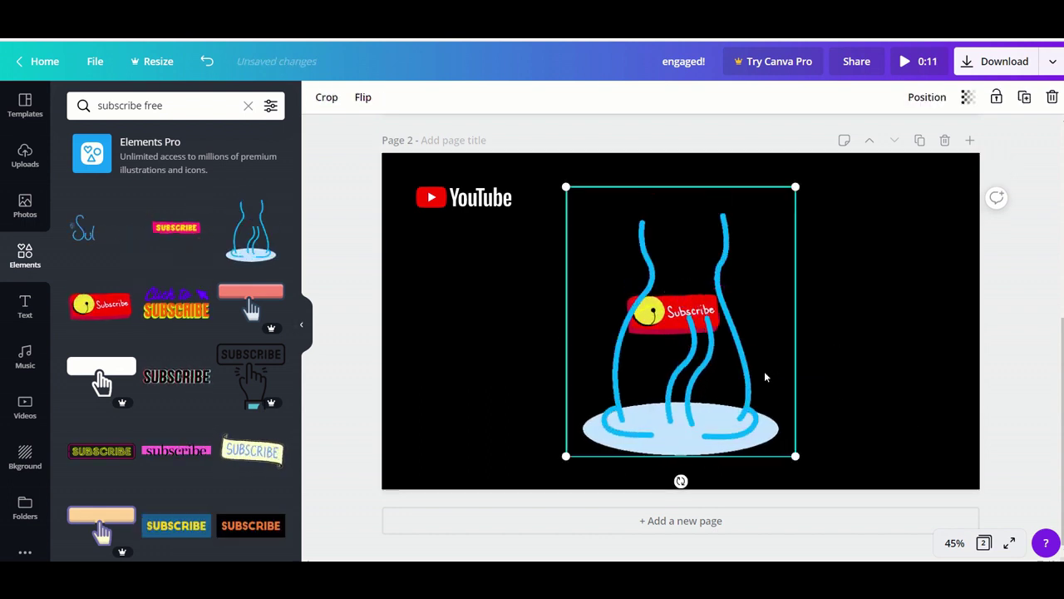
drag(777, 439, 792, 310)
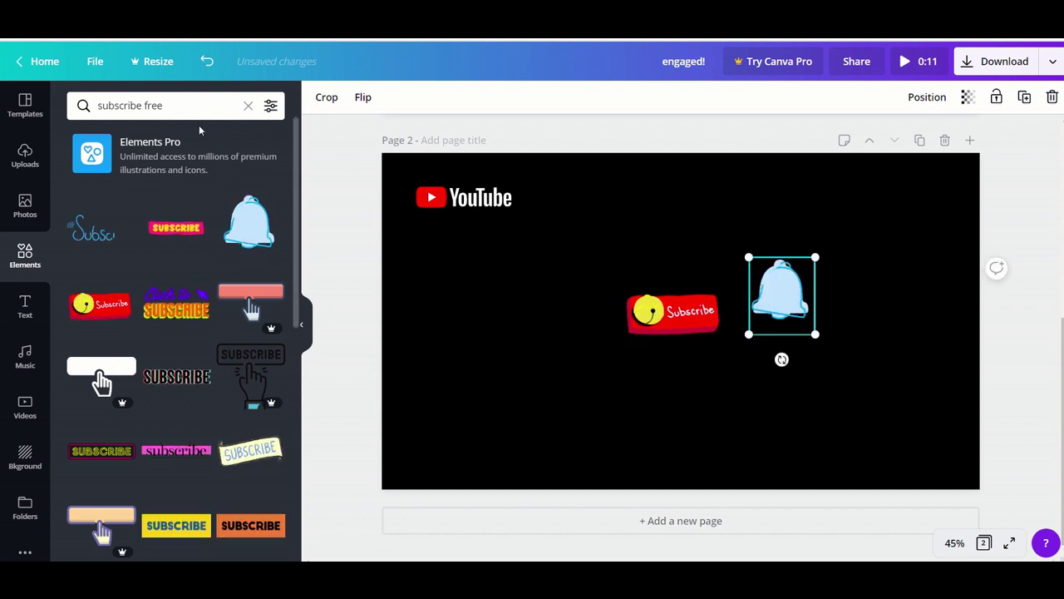
Search the elements library for "thumbs" and refine the search to "thumbs animated".
click(108, 103)
triple_click(108, 105)
text(thumbs)
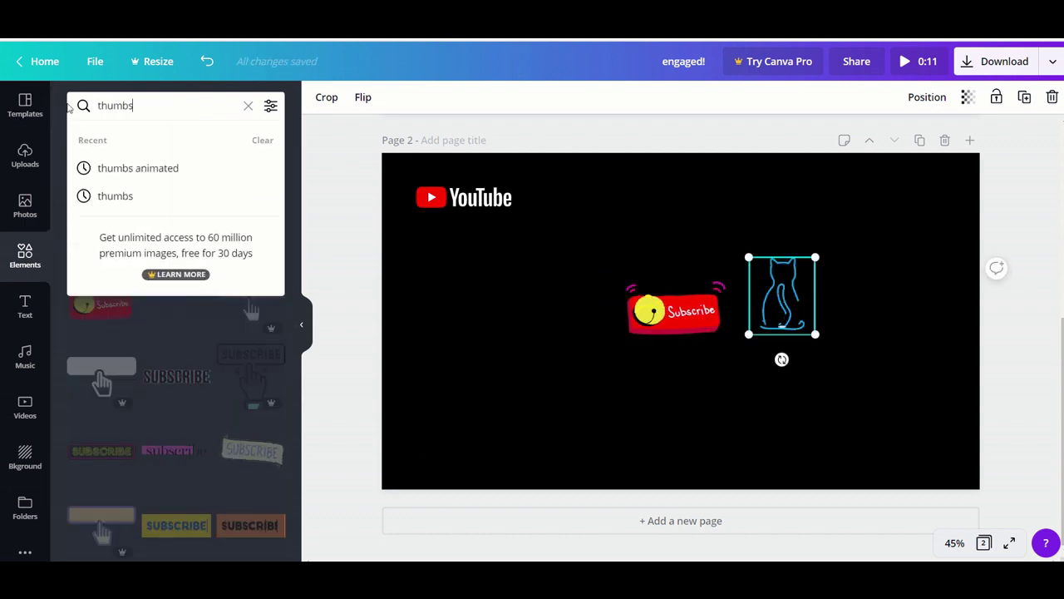
key(Return)
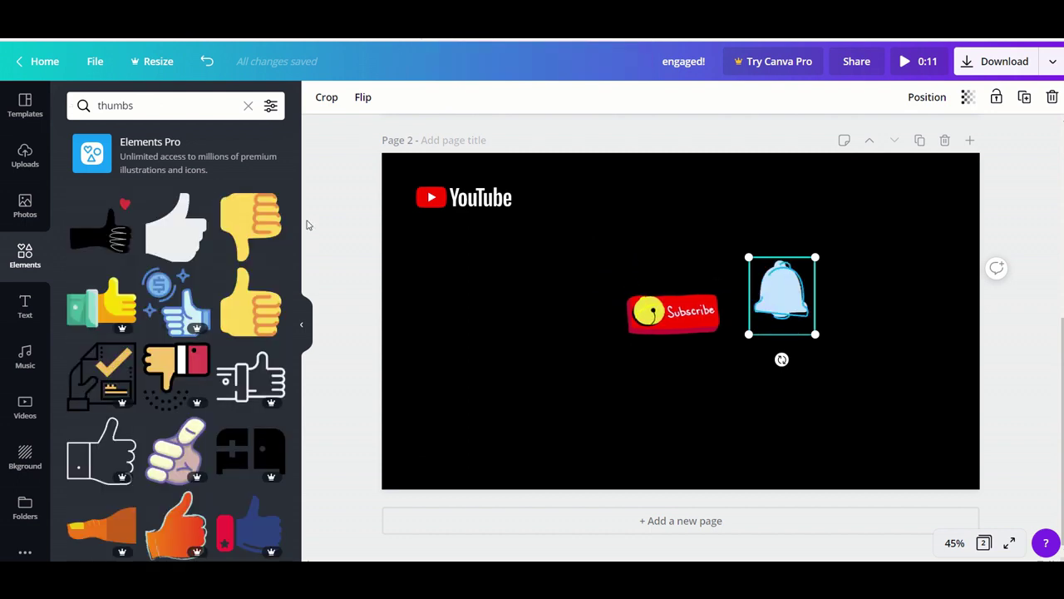
click(187, 105)
text(a)
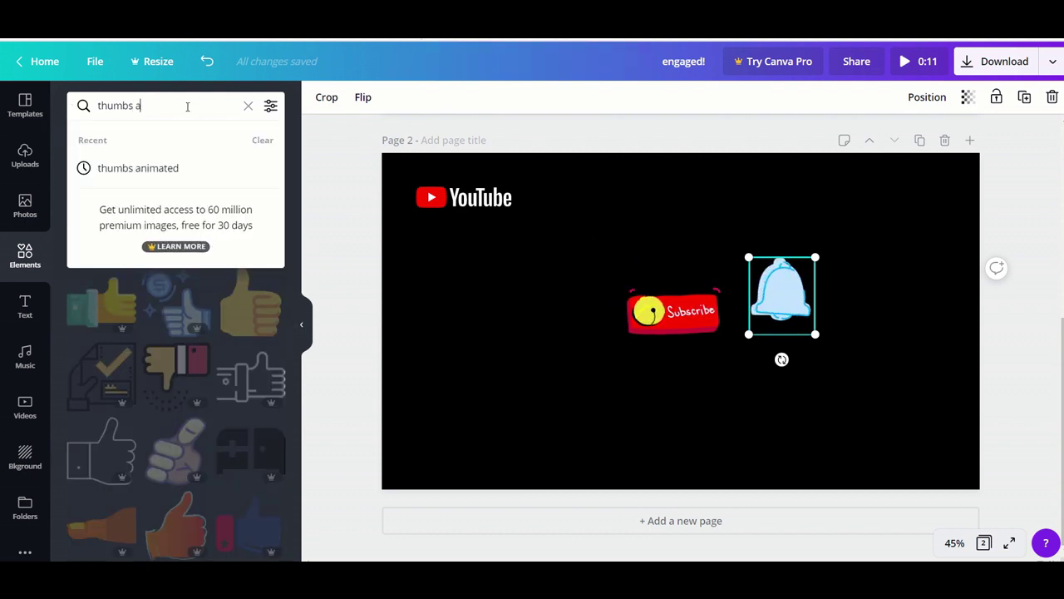
text(nimated)
key(Return)
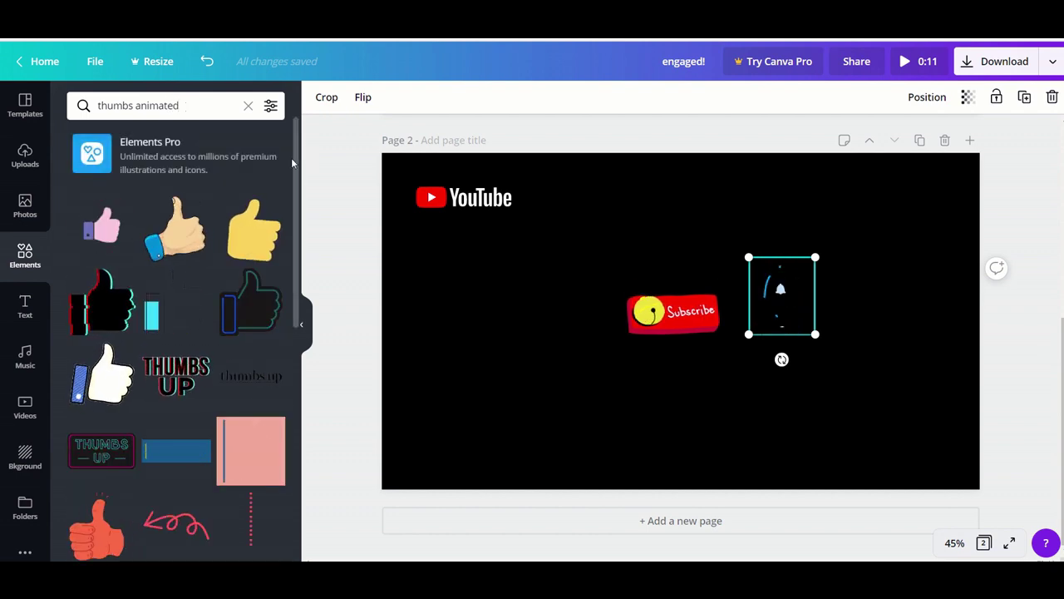
Add the white thumbs-up with the blue striped cuff, shrink it and place it to the left of the Subscribe button.
scroll(299, 167, down, 6)
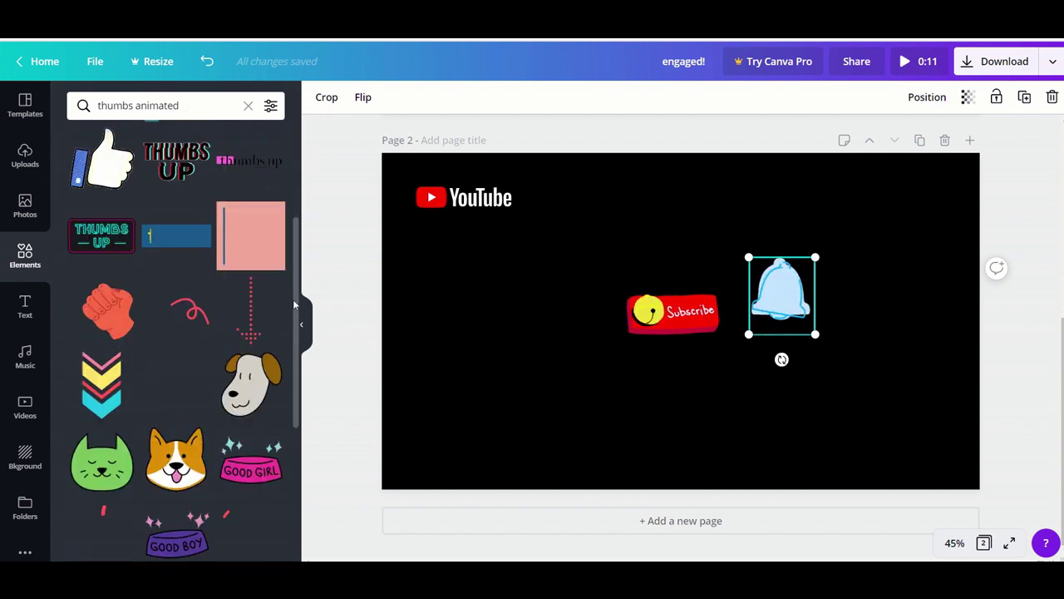
scroll(301, 166, up, 6)
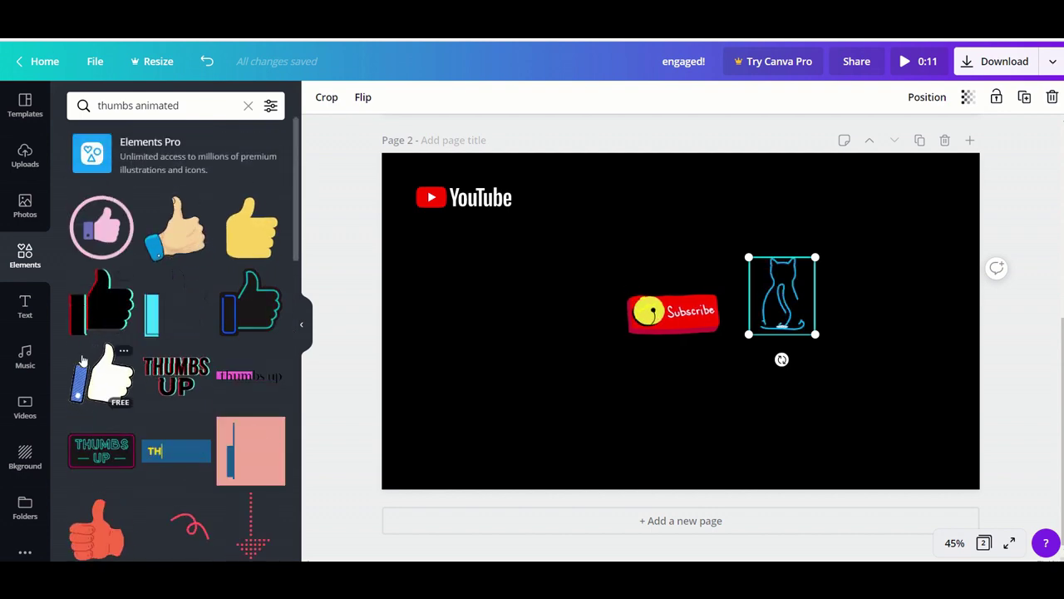
click(103, 374)
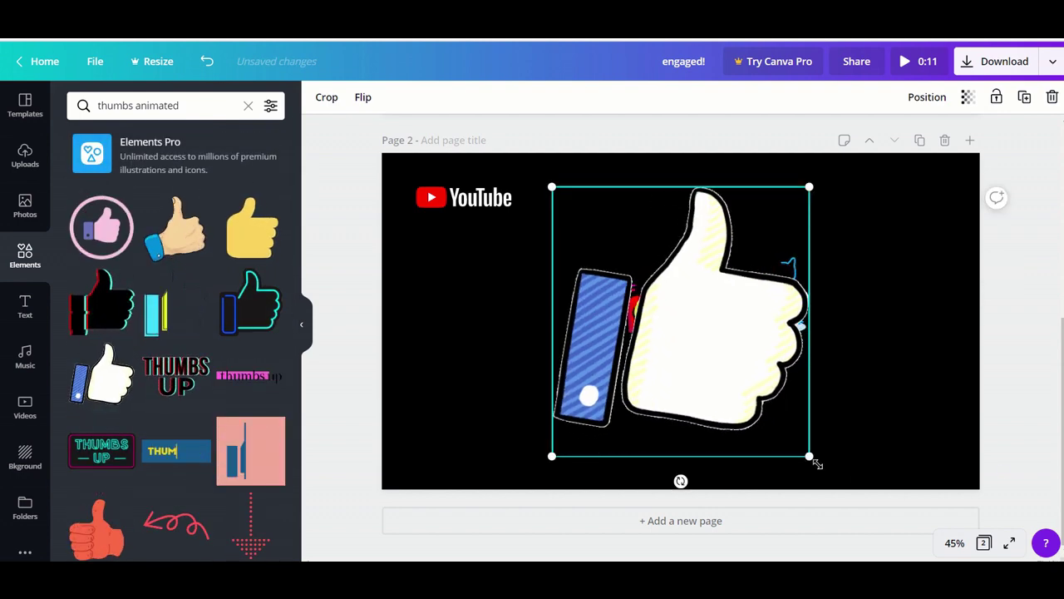
drag(809, 456, 569, 324)
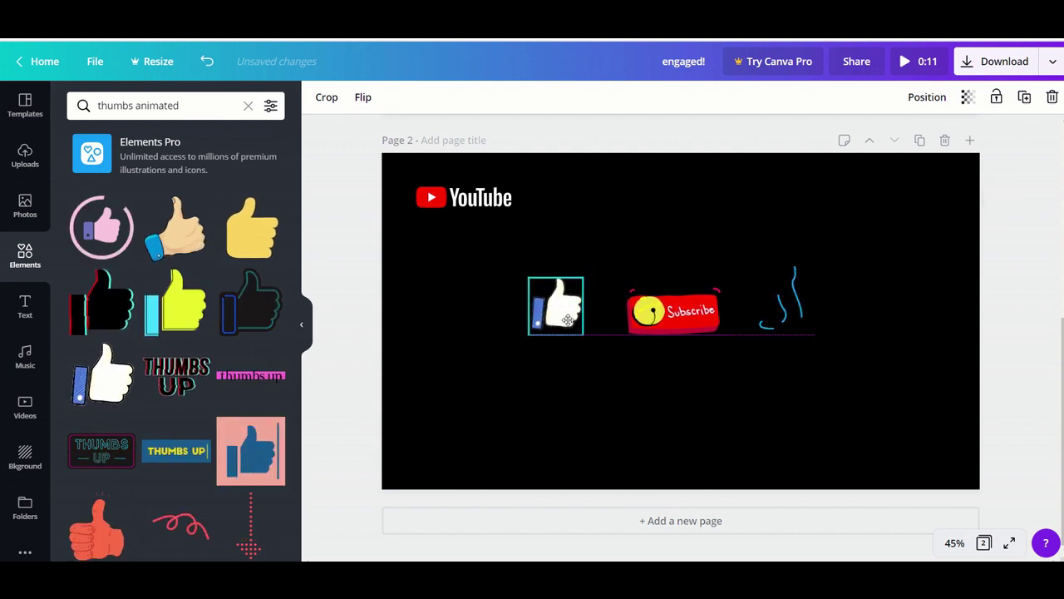
click(891, 414)
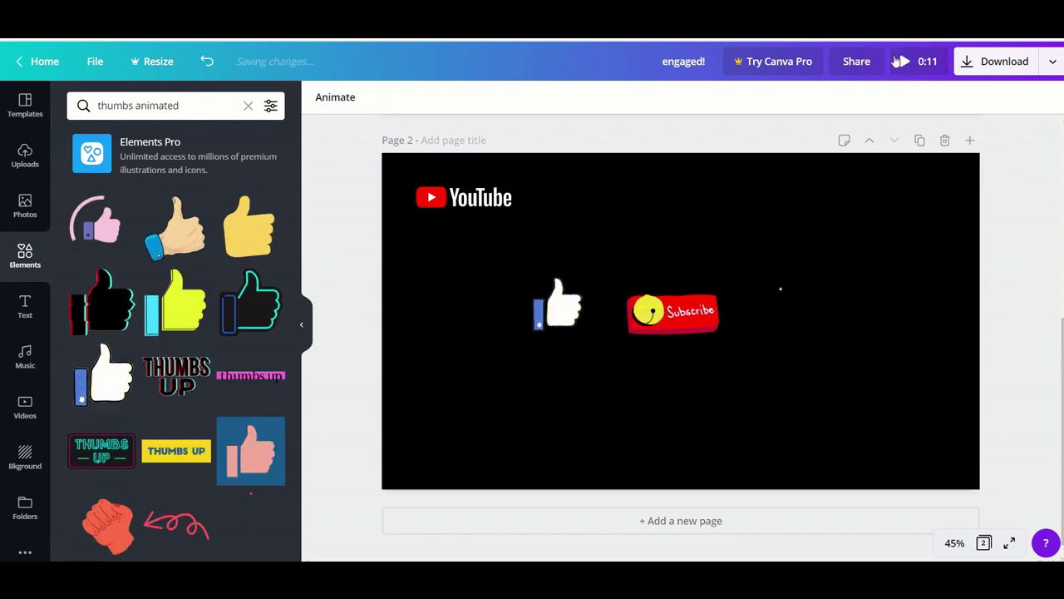
Play the design preview to check the animated icons on page 2, and close it.
click(903, 61)
click(901, 64)
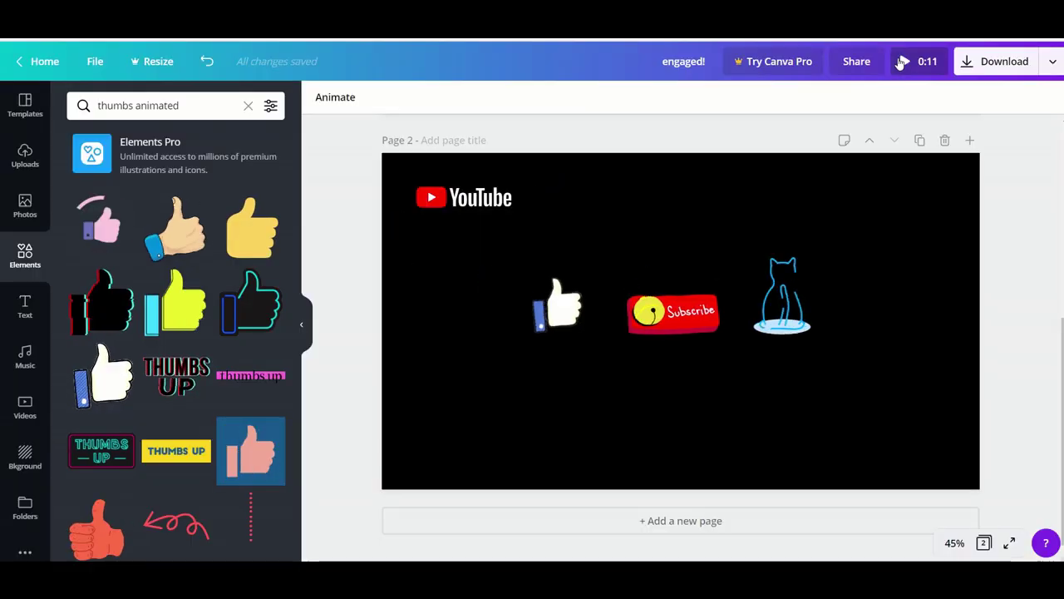
click(900, 64)
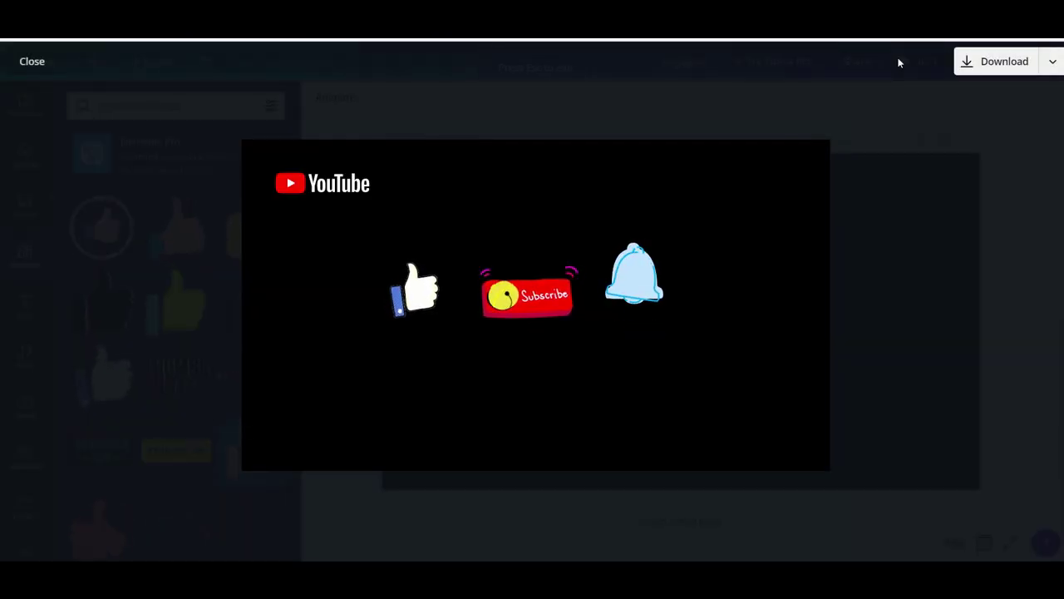
click(941, 329)
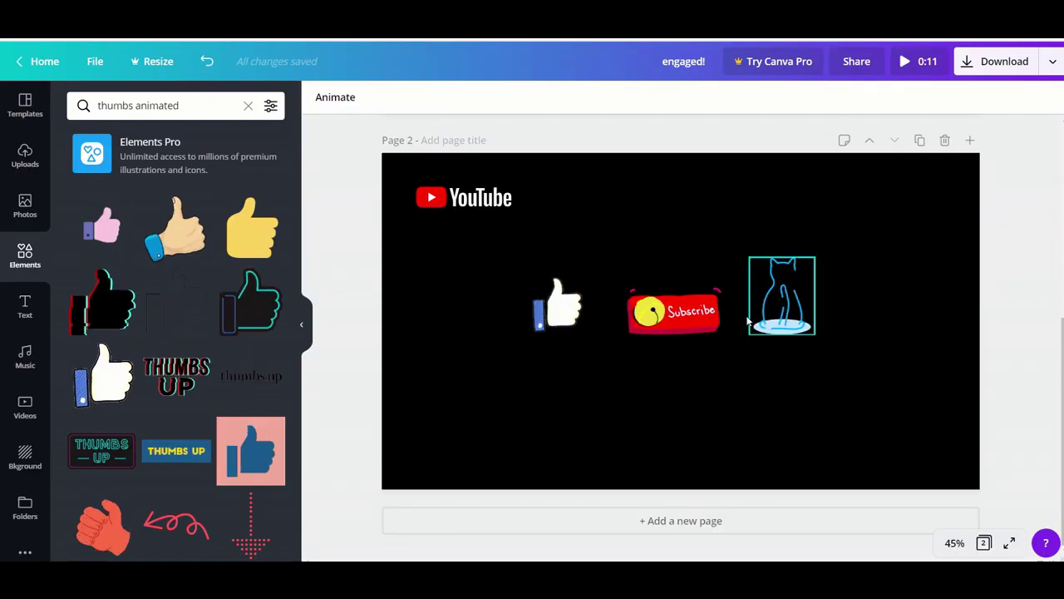
Look over both pages with the side panel collapsed, and play the full intro preview from page 1.
click(301, 325)
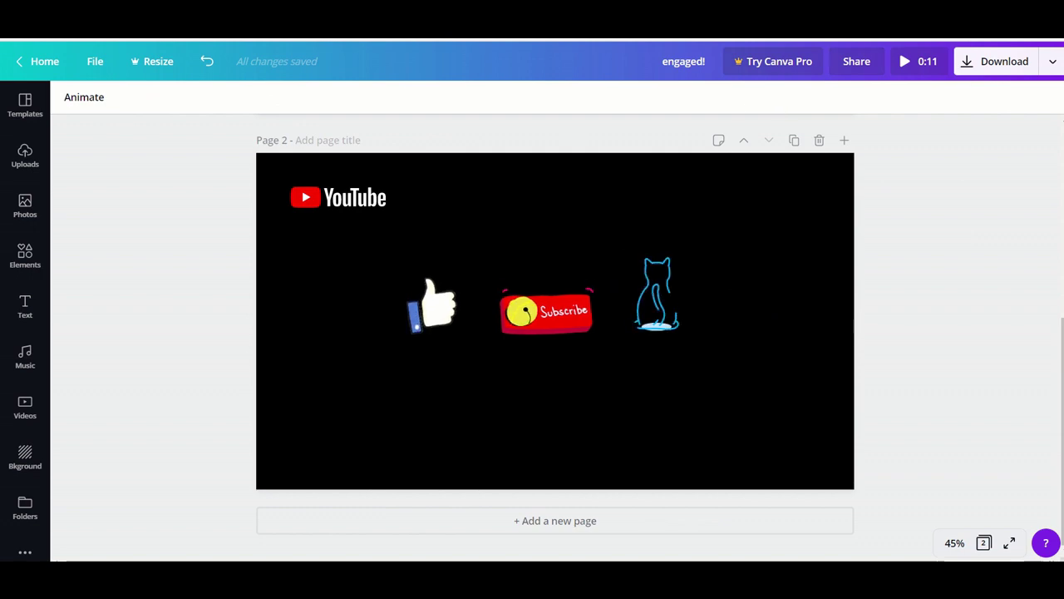
scroll(1060, 220, up, 5)
scroll(1060, 424, down, 5)
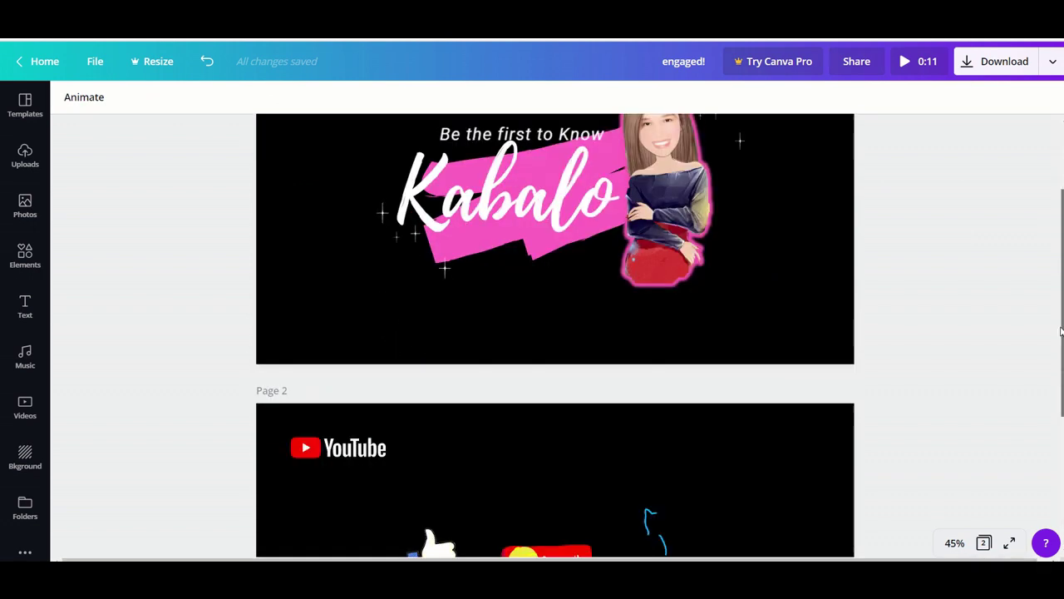
scroll(1060, 424, up, 5)
scroll(1060, 424, down, 5)
scroll(1060, 424, up, 5)
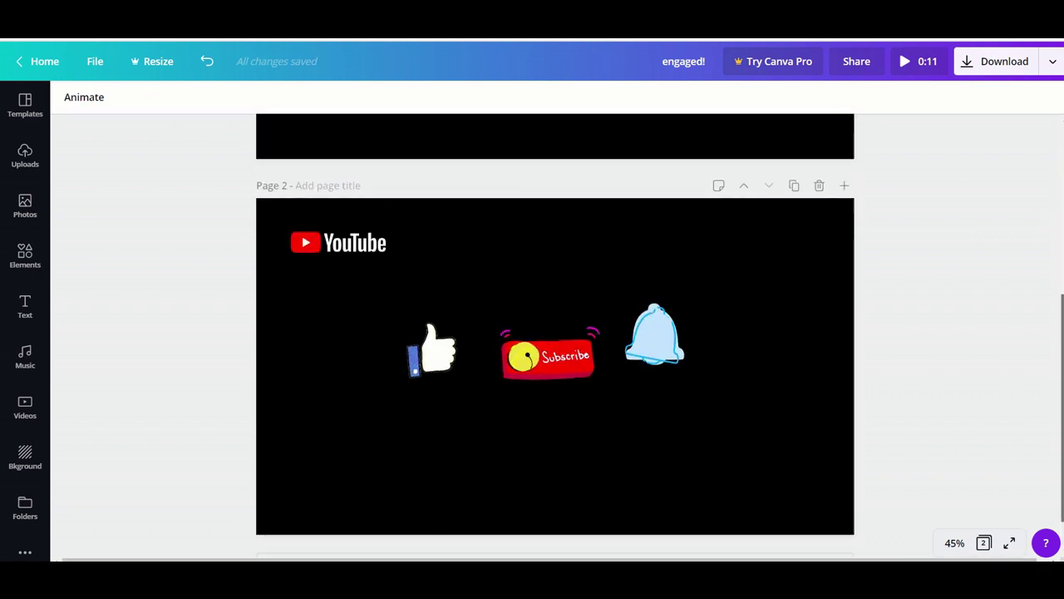
click(905, 61)
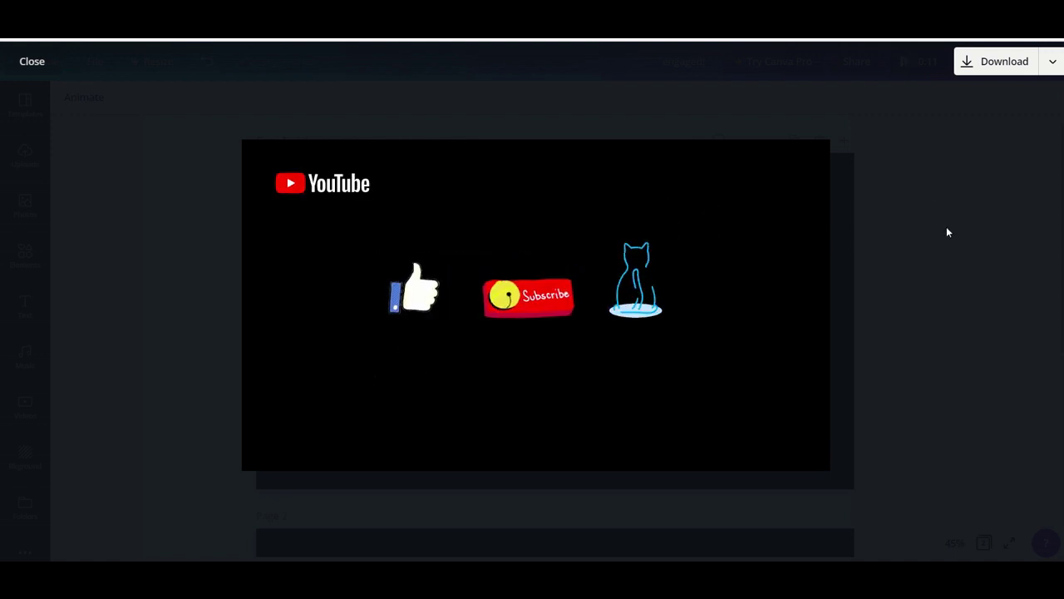
key(Escape)
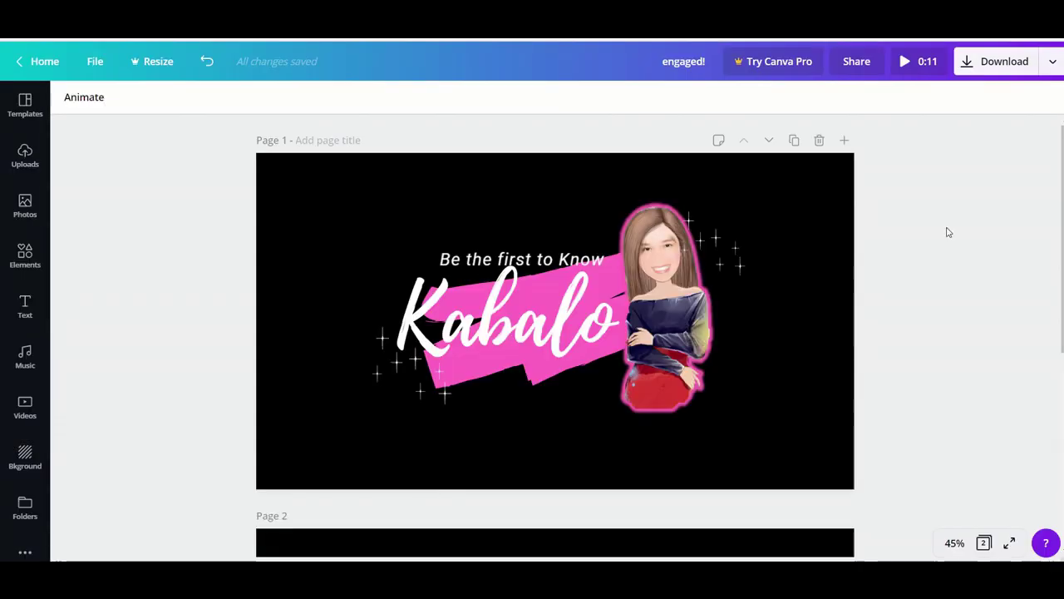
Add the free "Advertising" track as background music and listen to it.
click(25, 363)
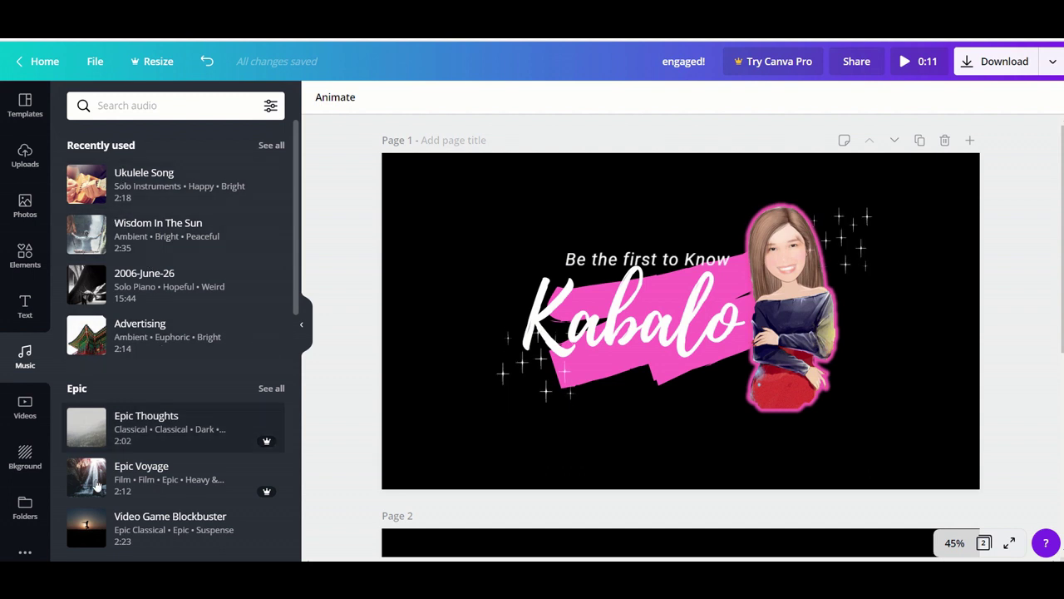
click(166, 333)
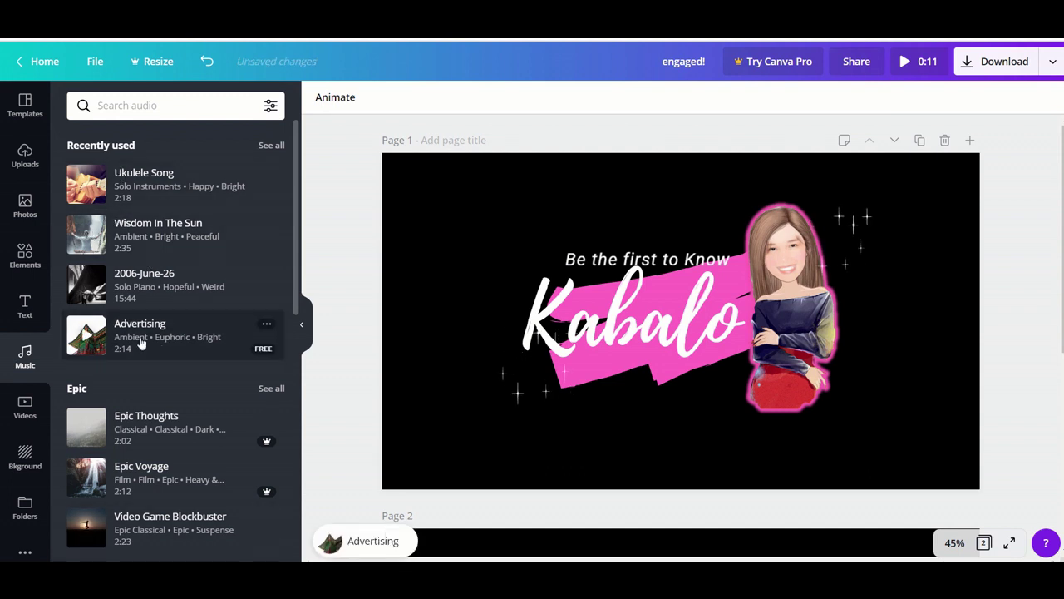
click(363, 545)
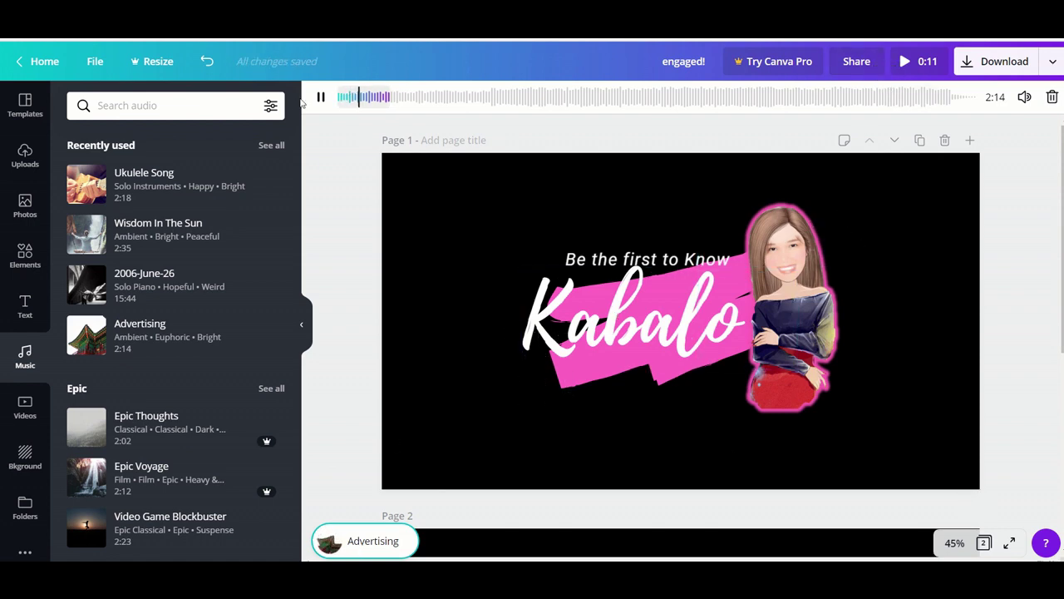
click(345, 170)
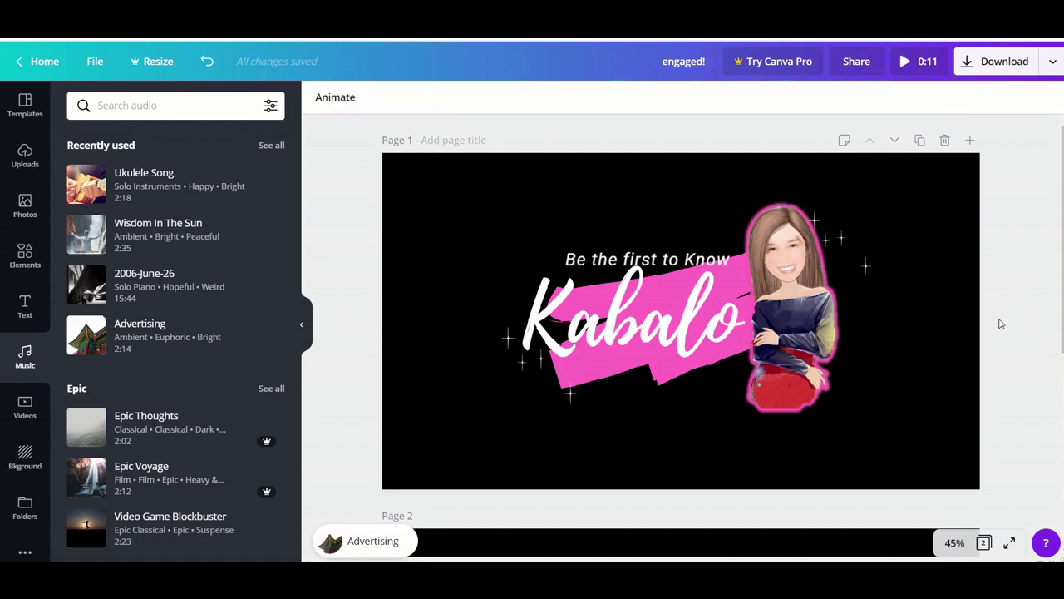
Collapse the music library and rename the design to "Youtube Intro".
click(307, 323)
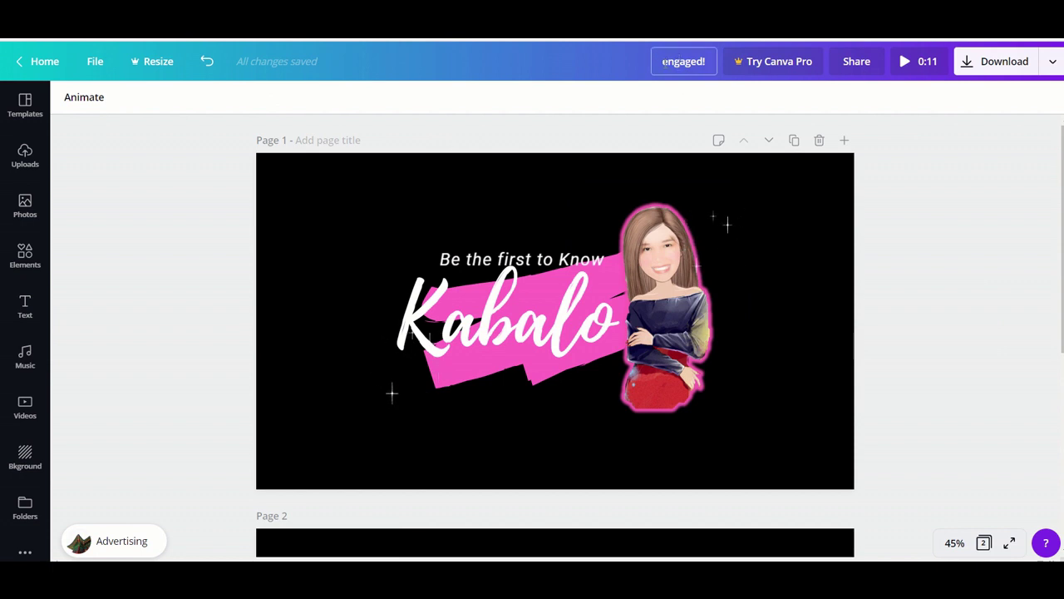
key(BackSpace)
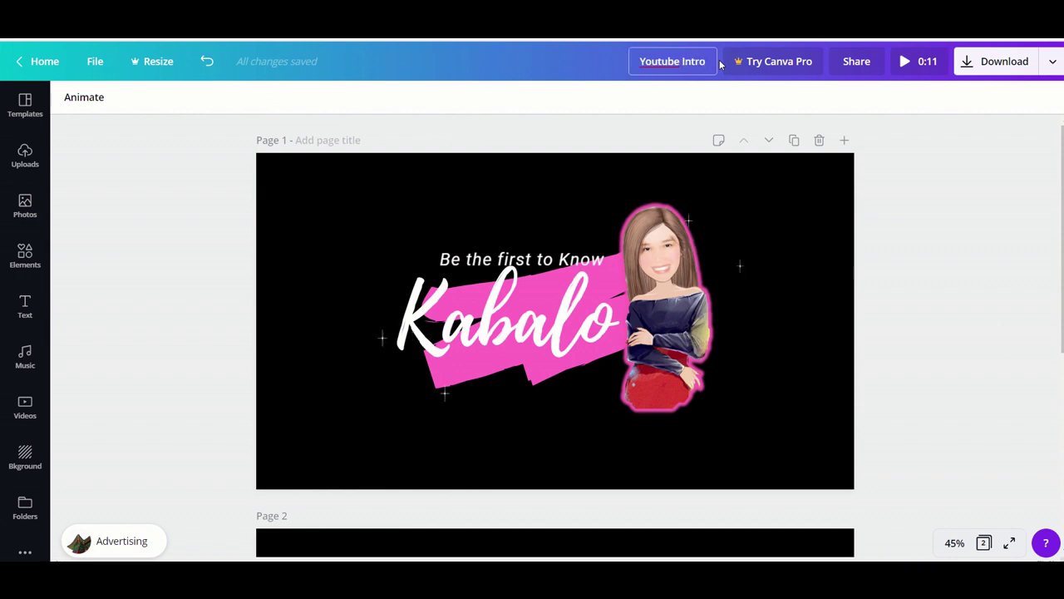
click(954, 161)
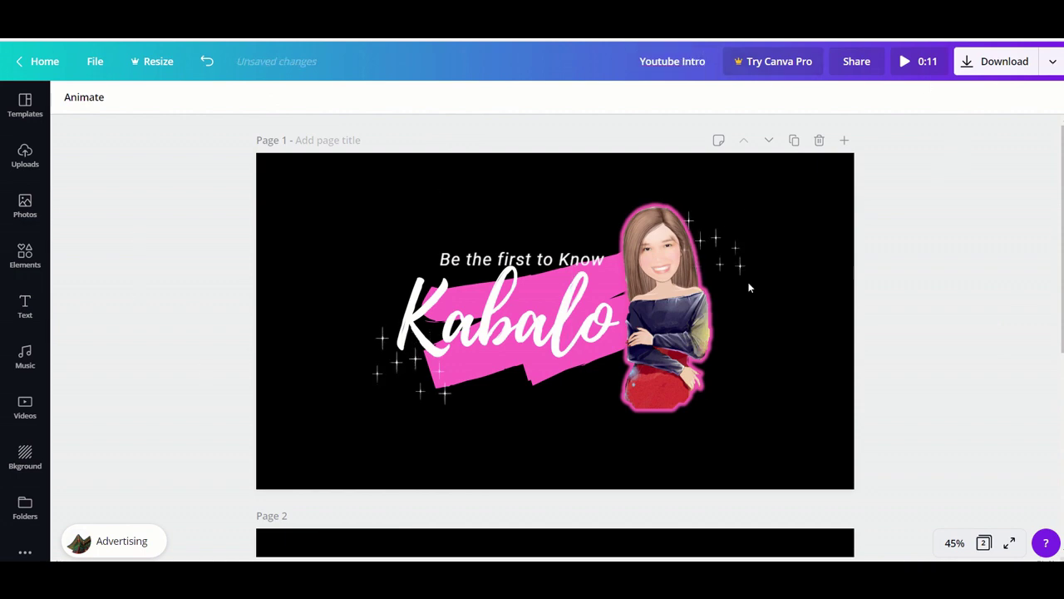
Download the design as an MP4 video, dismiss the Canva Pro offer and open the downloaded Youtube Intro.mp4.
scroll(1046, 293, down, 5)
scroll(1046, 293, up, 5)
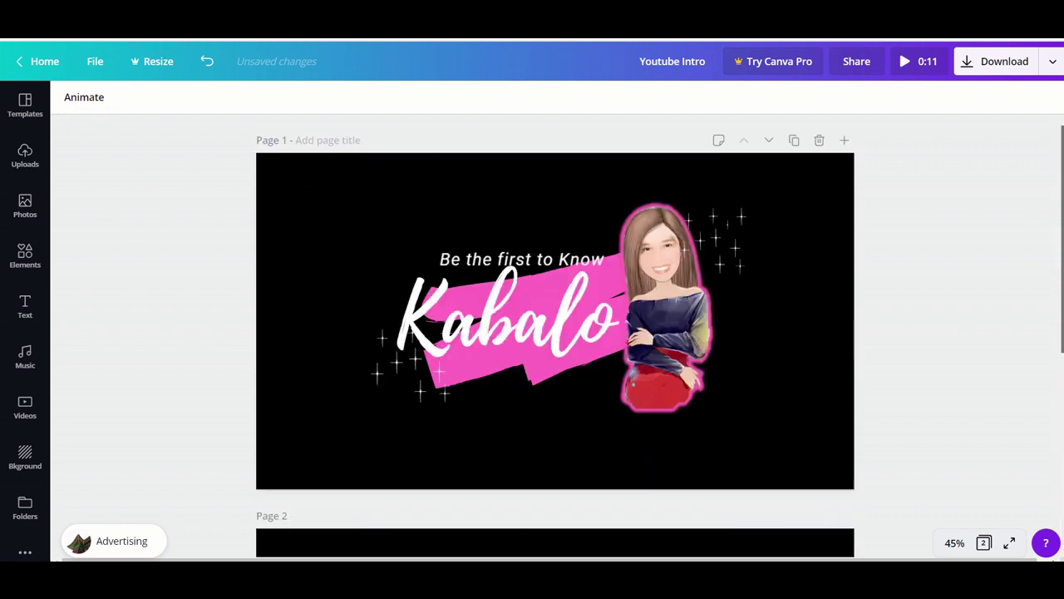
click(971, 72)
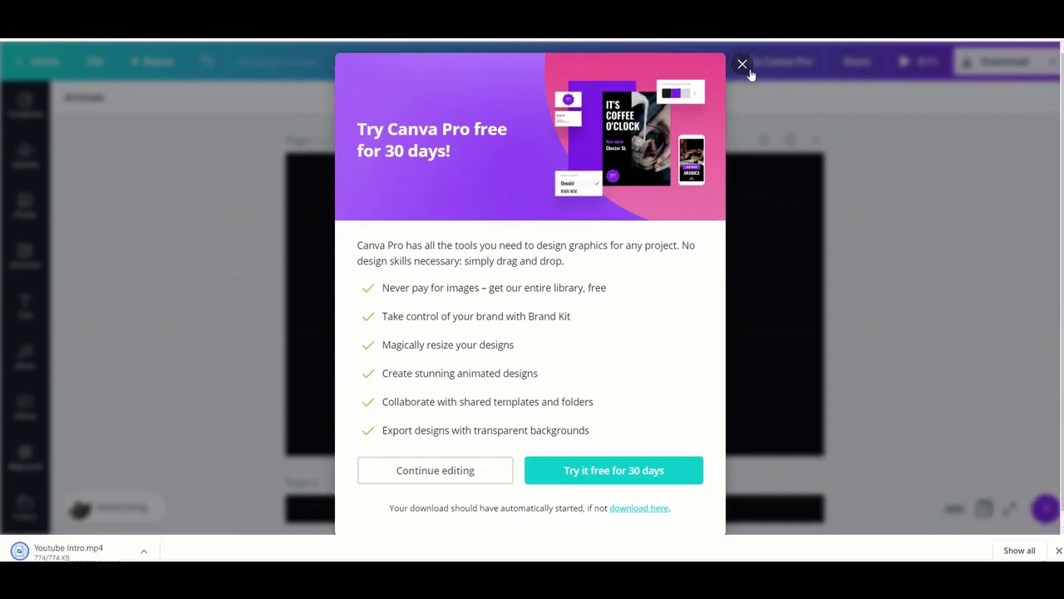
click(743, 64)
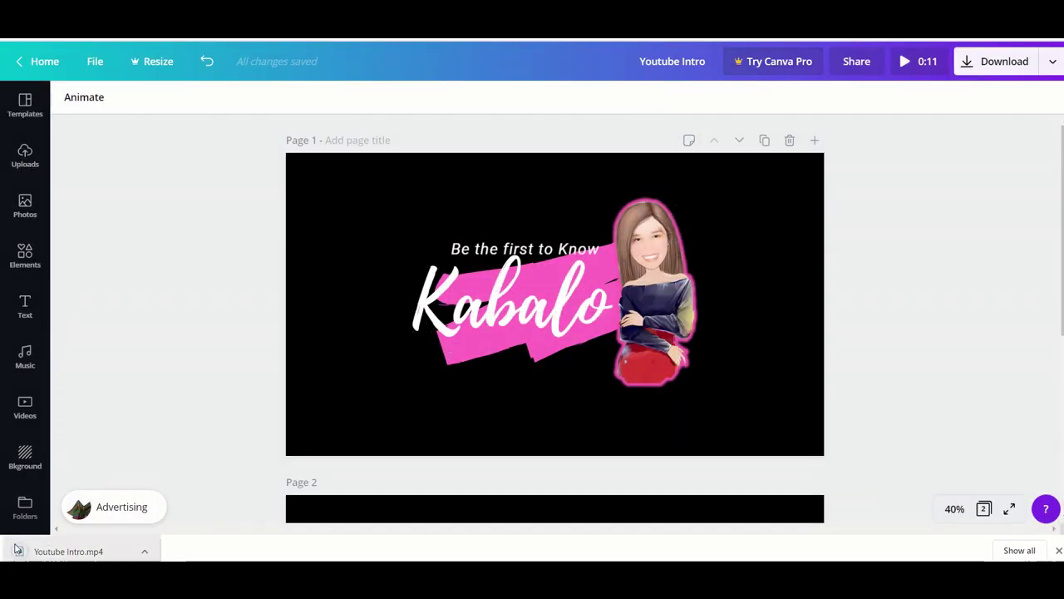
click(97, 556)
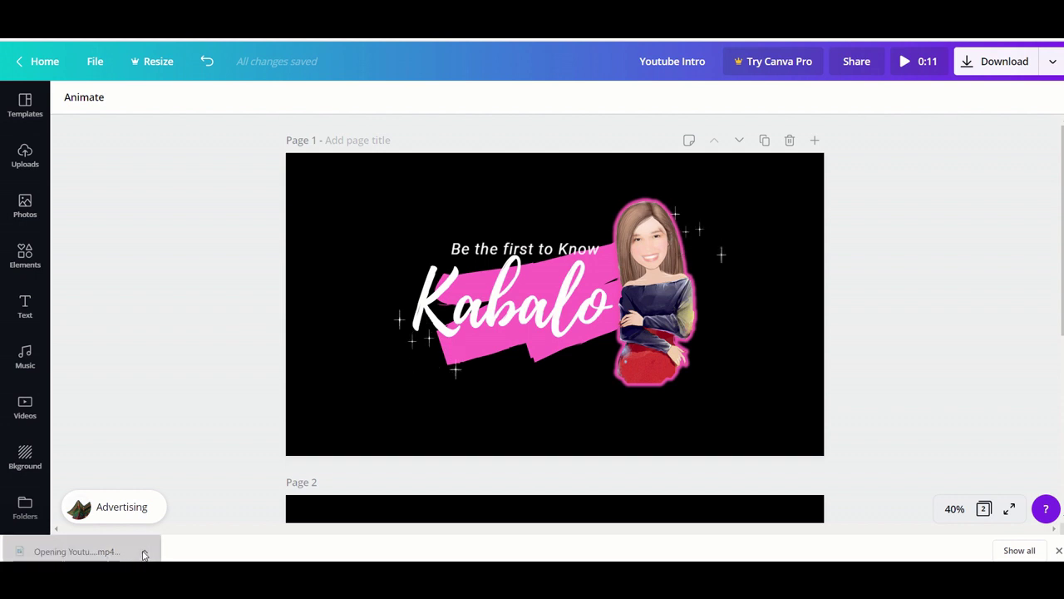